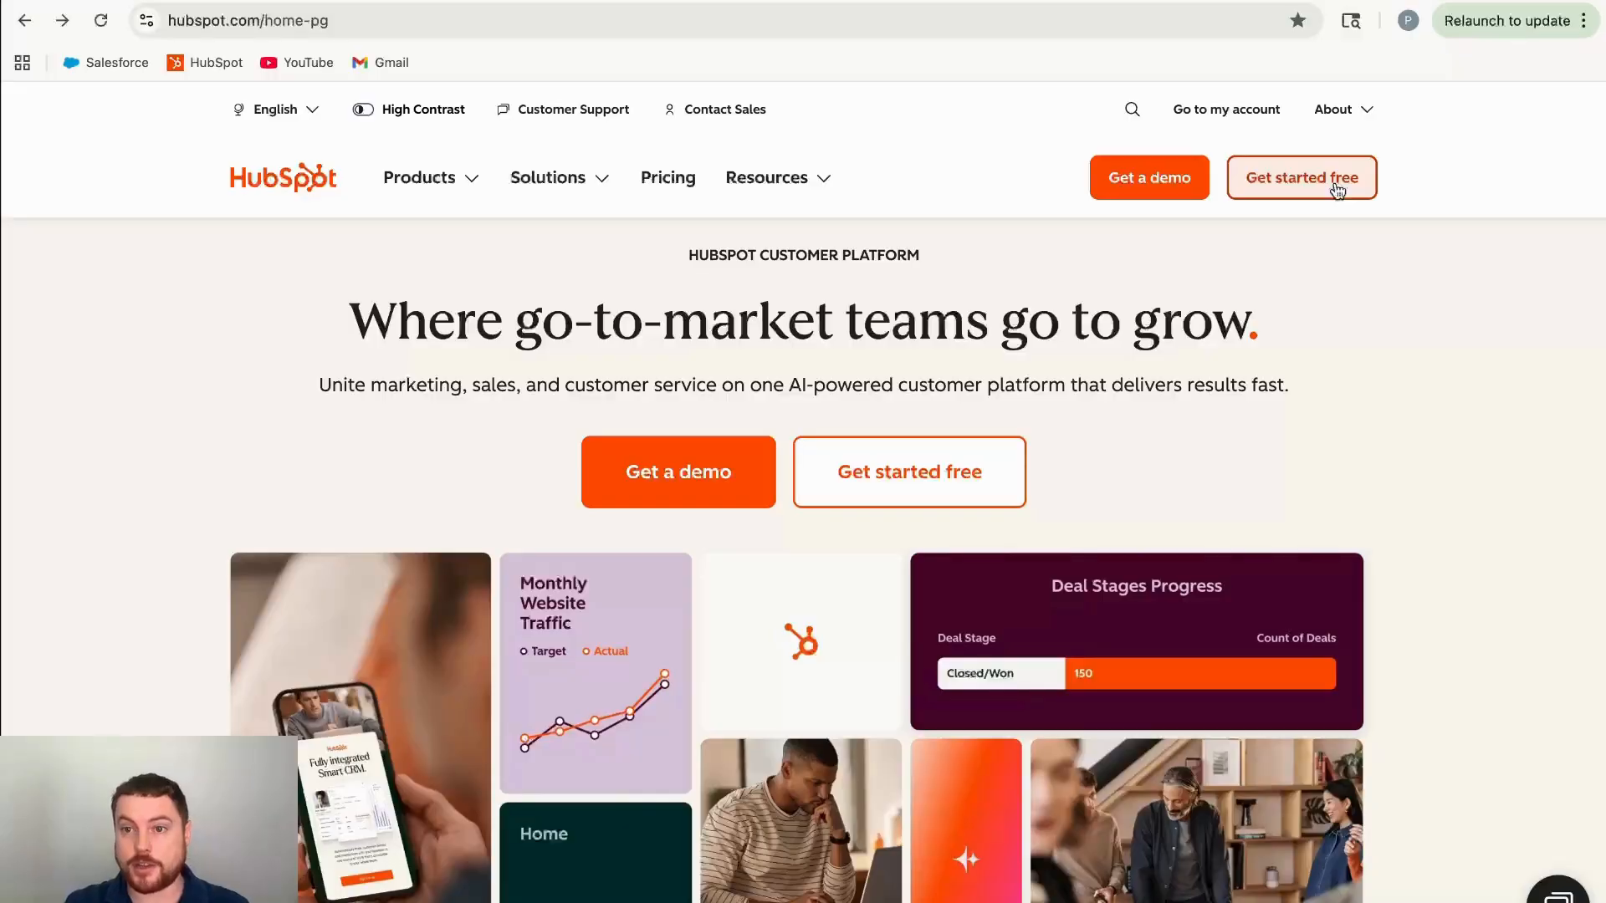
Start a free account sign-up with a new user and enter the e-mail address for verification
left_click(1337, 190)
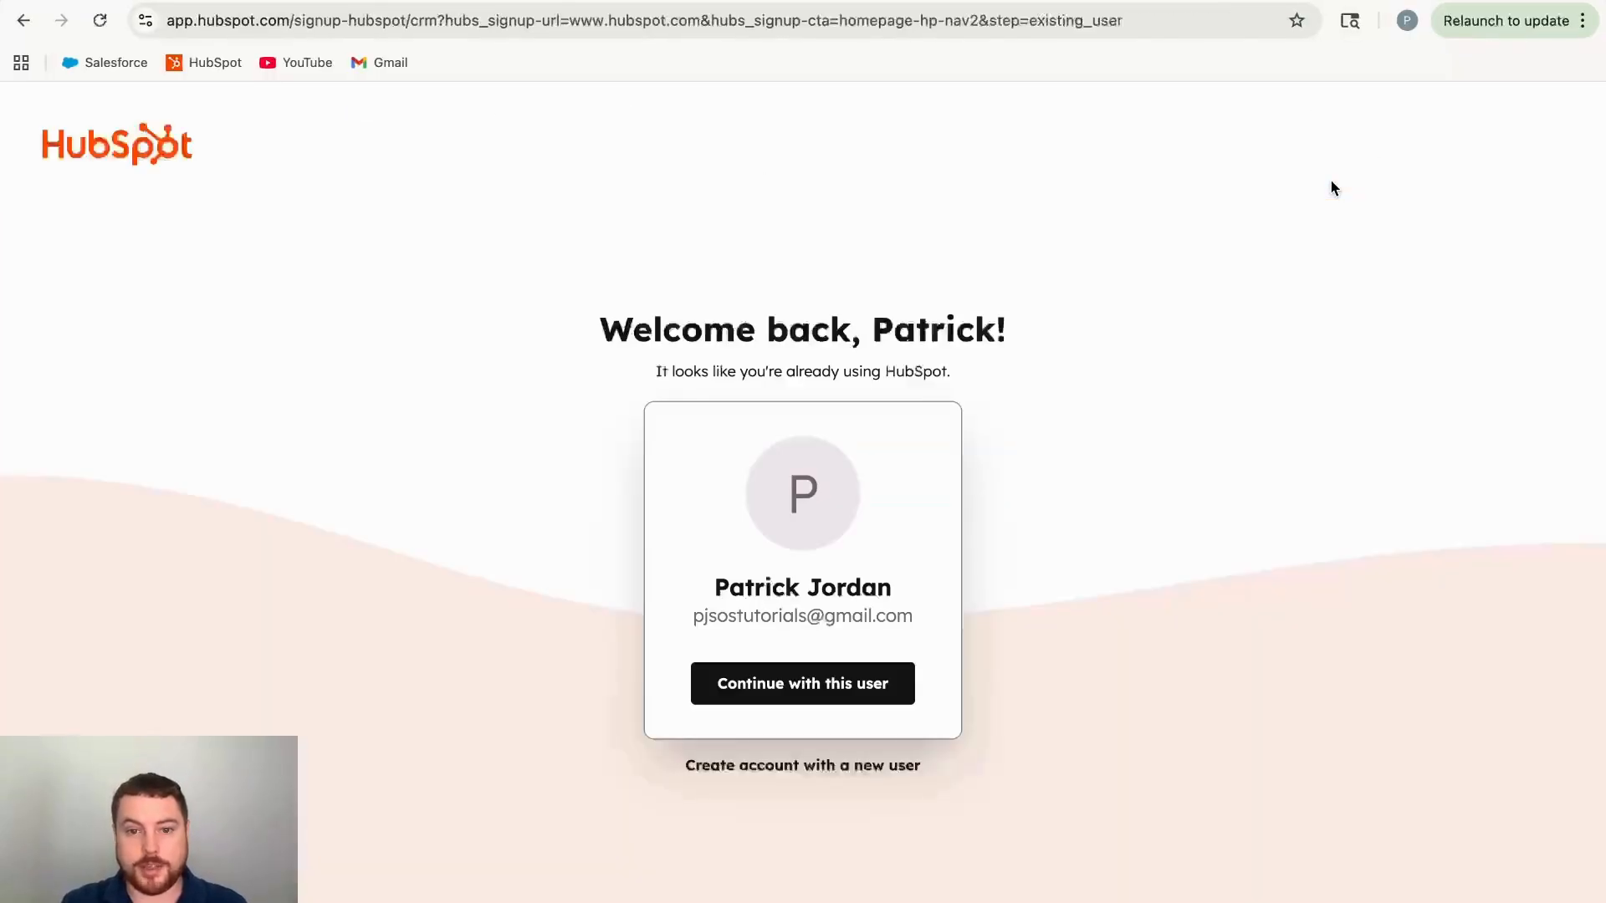
left_click(769, 767)
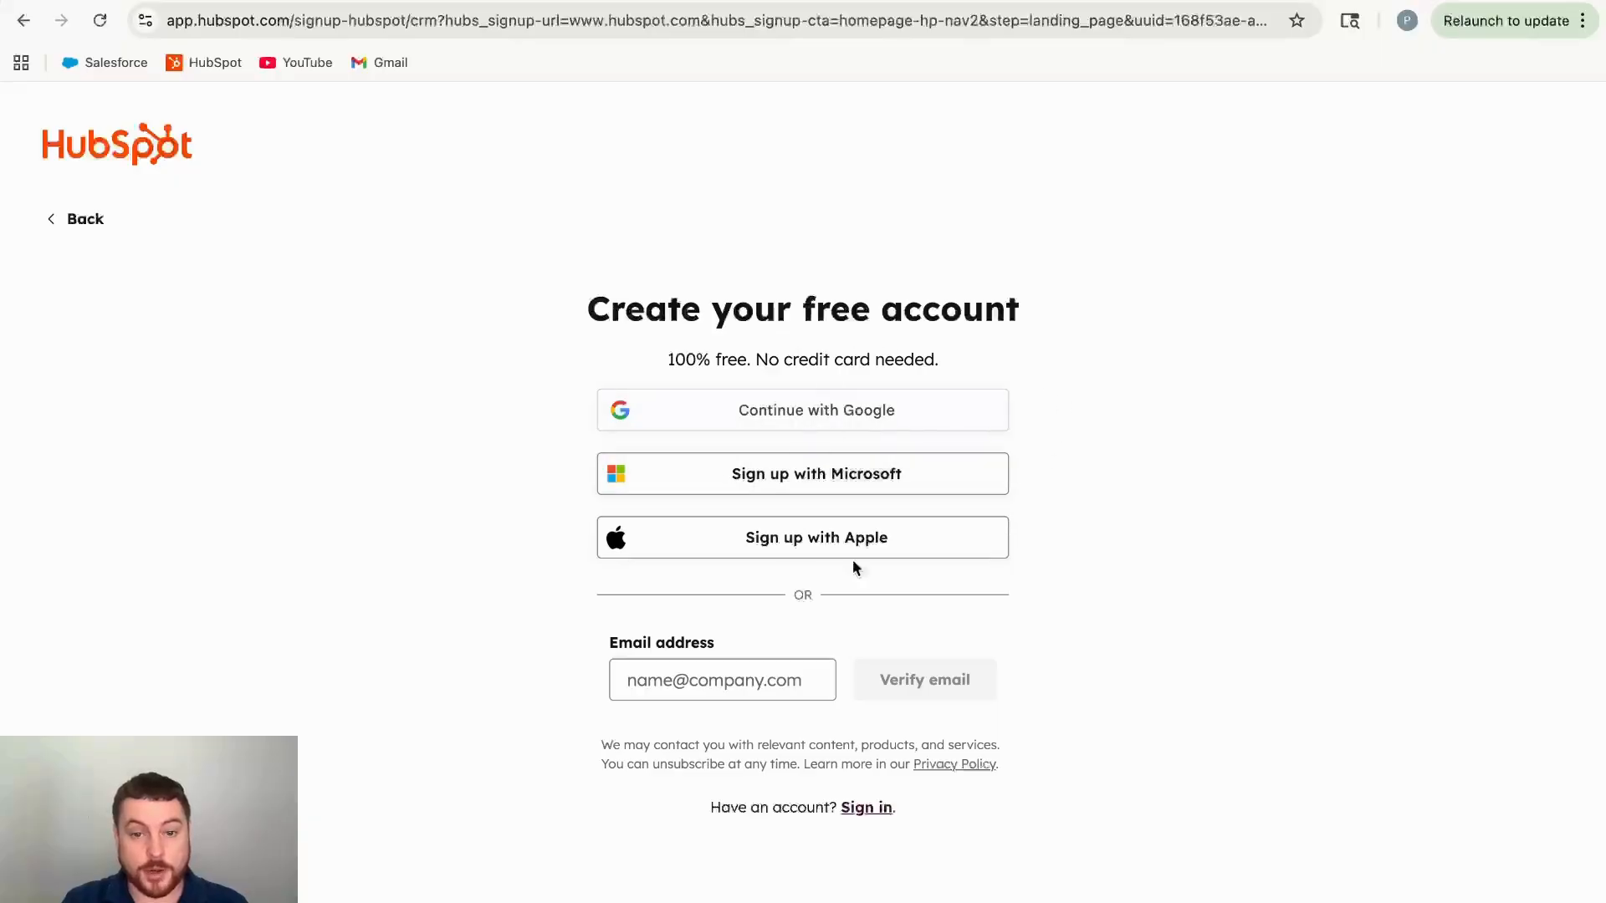
left_click(704, 676)
left_click(784, 731)
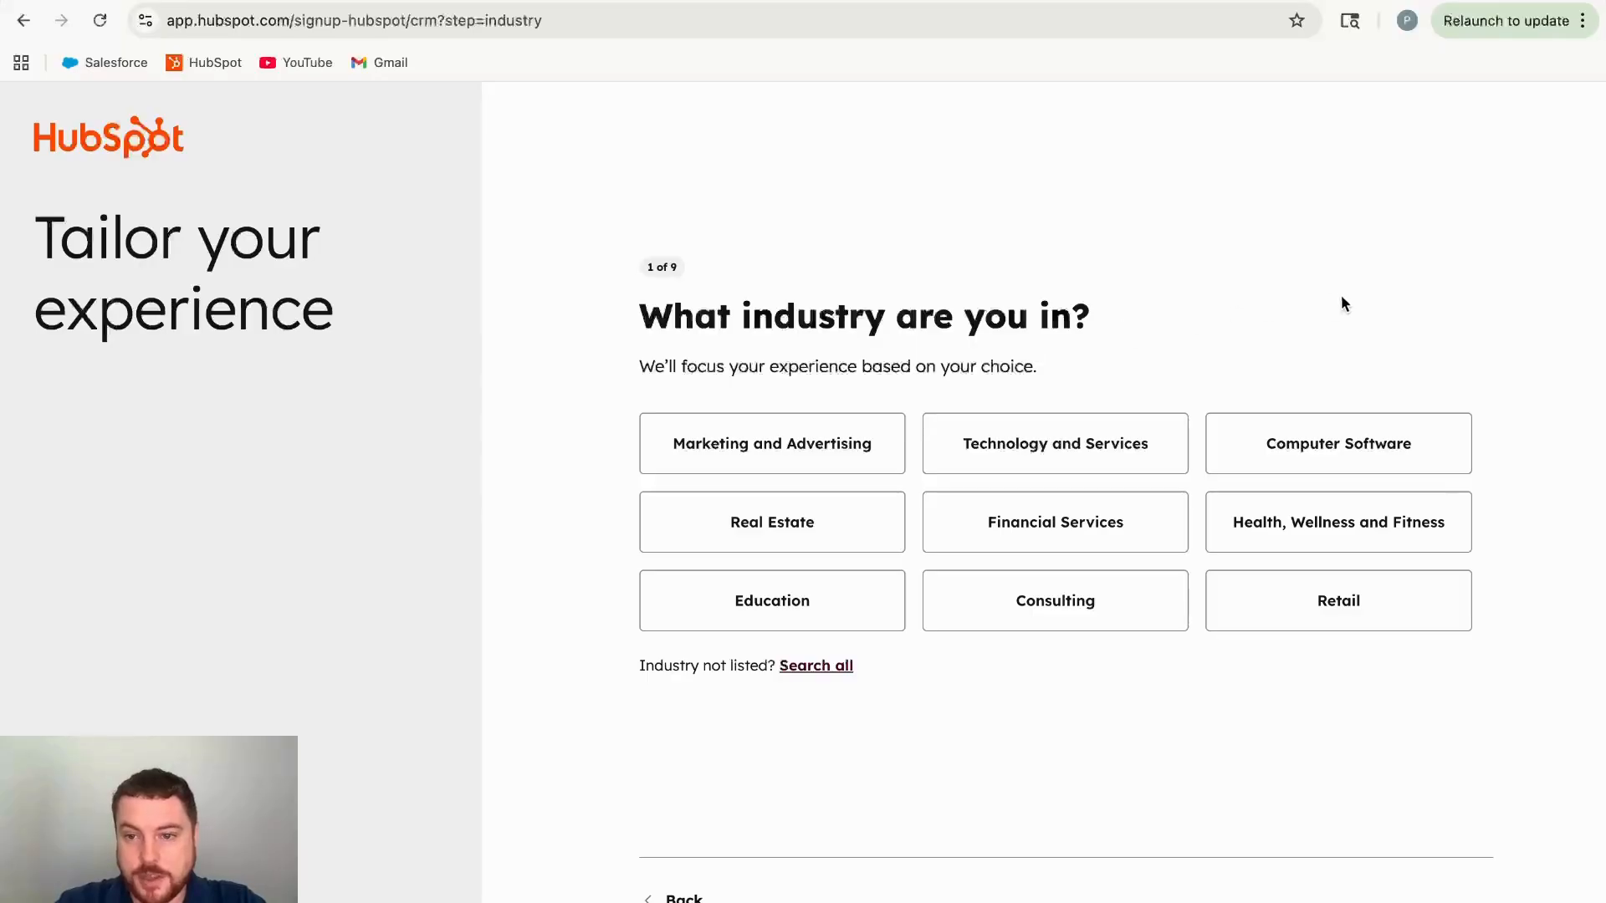
Fill in the company profile with industry Computer Software, role Freelancer and company name pjSOS Tutorials
left_click(1309, 440)
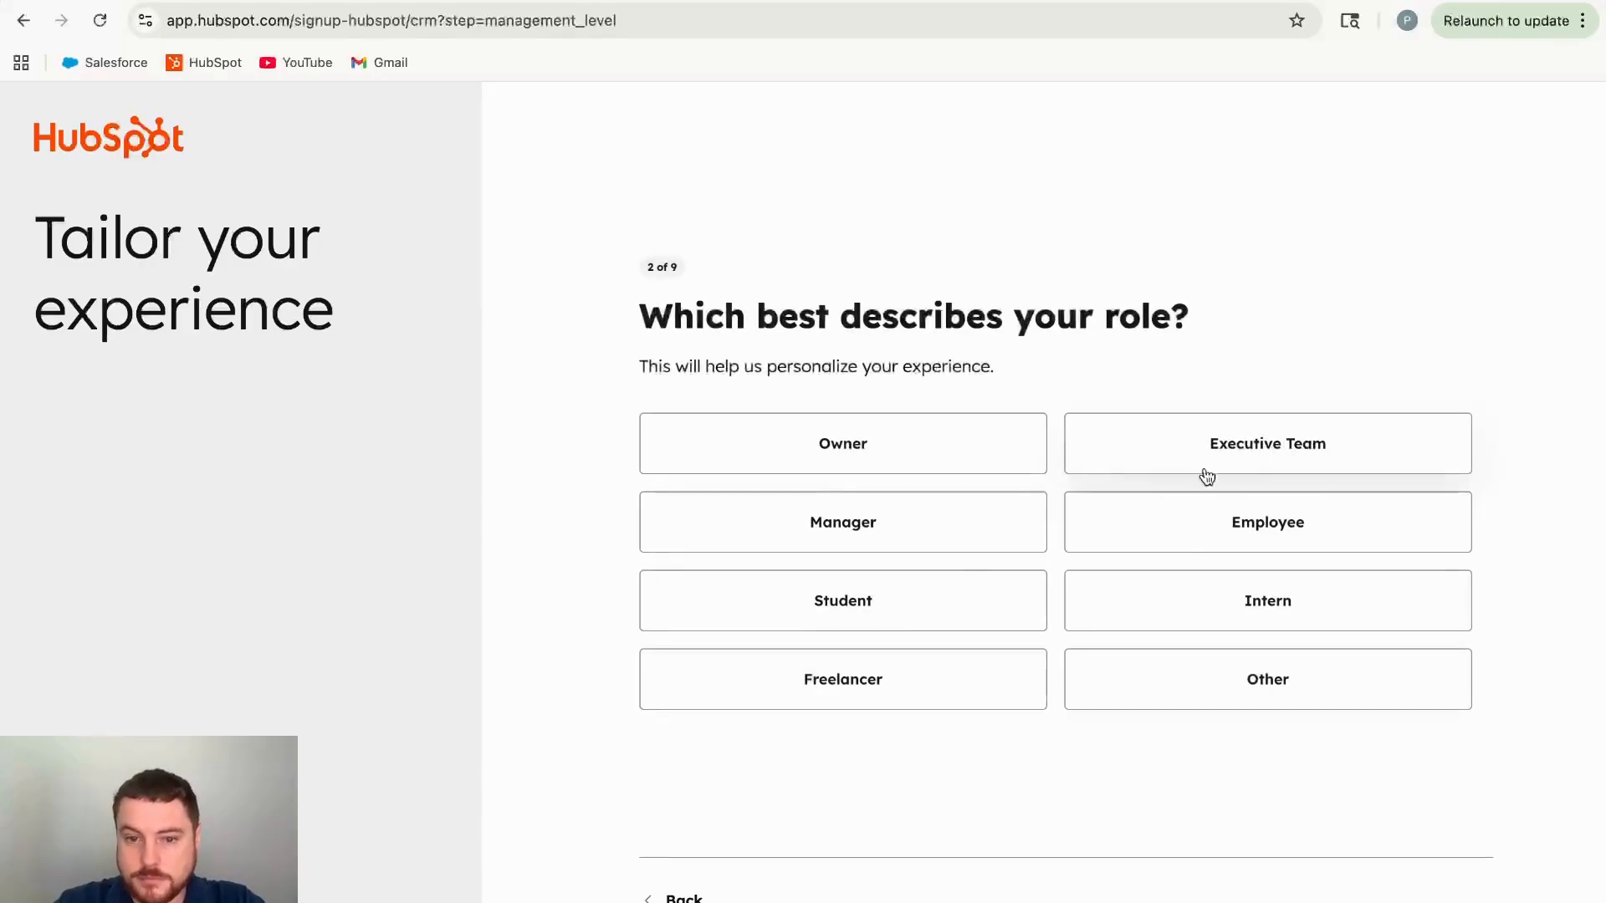
left_click(881, 676)
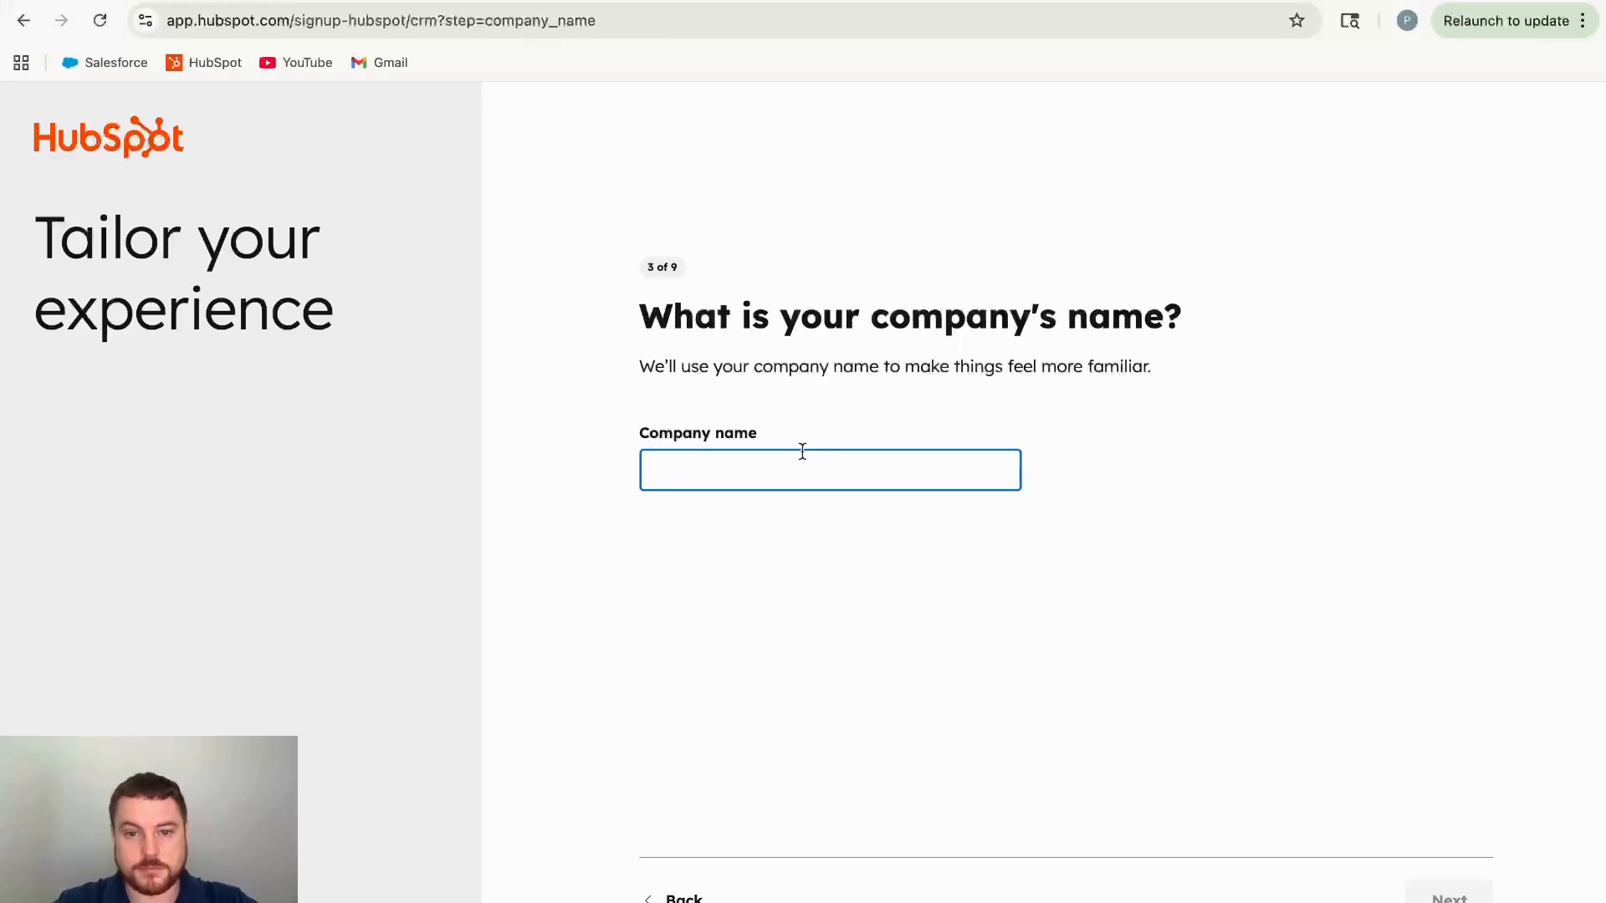
left_click(803, 452)
type("pj")
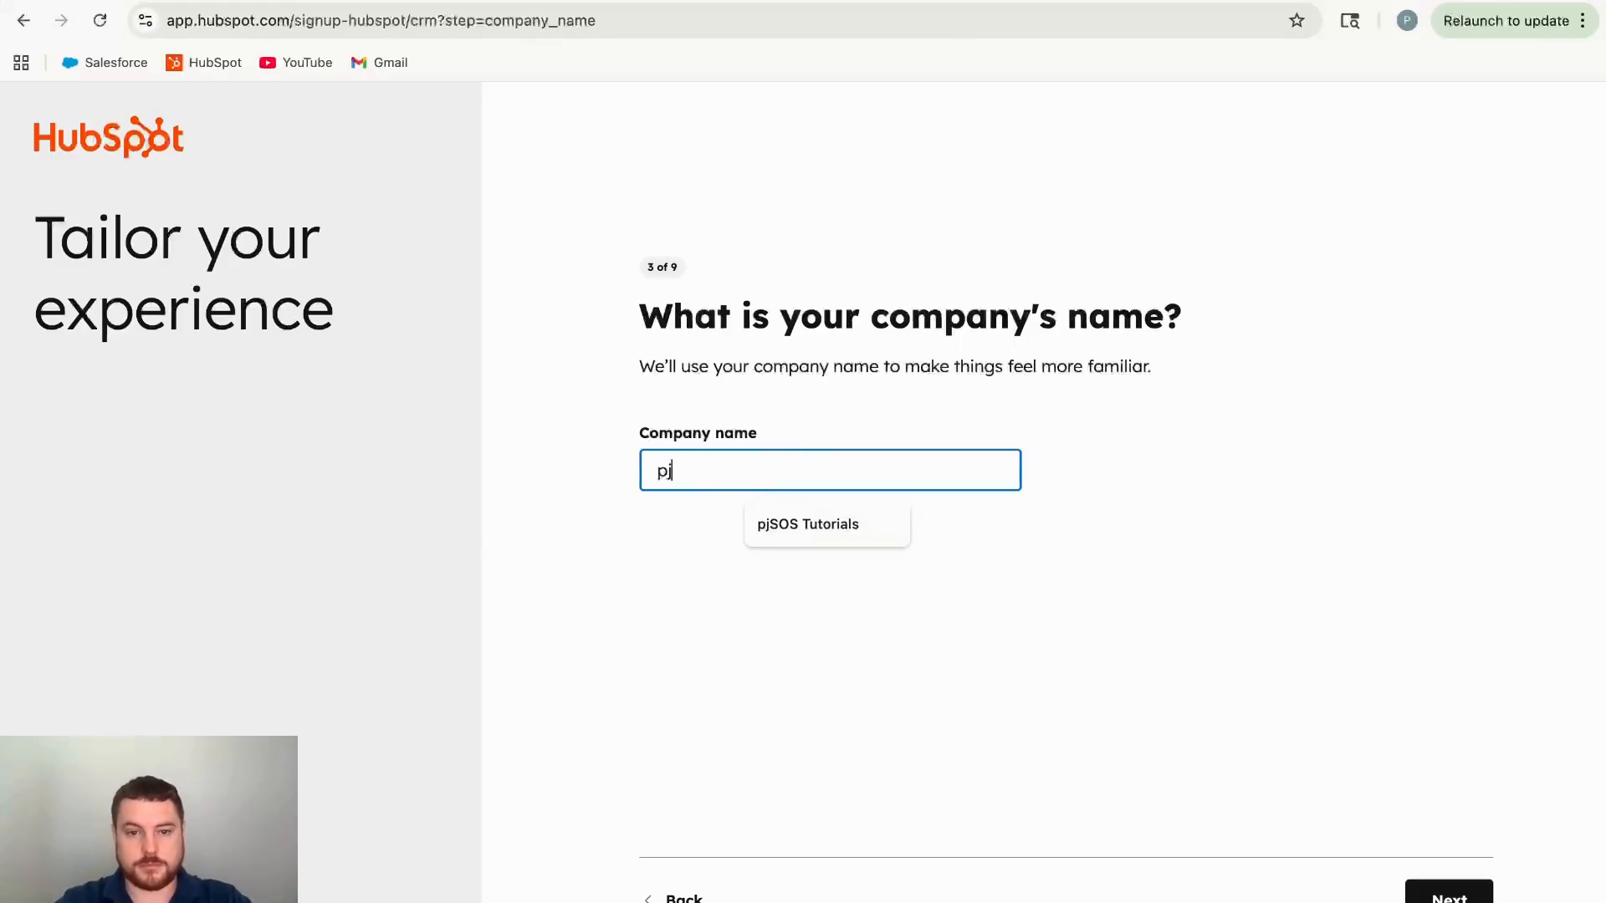
type("SOS Tutorials")
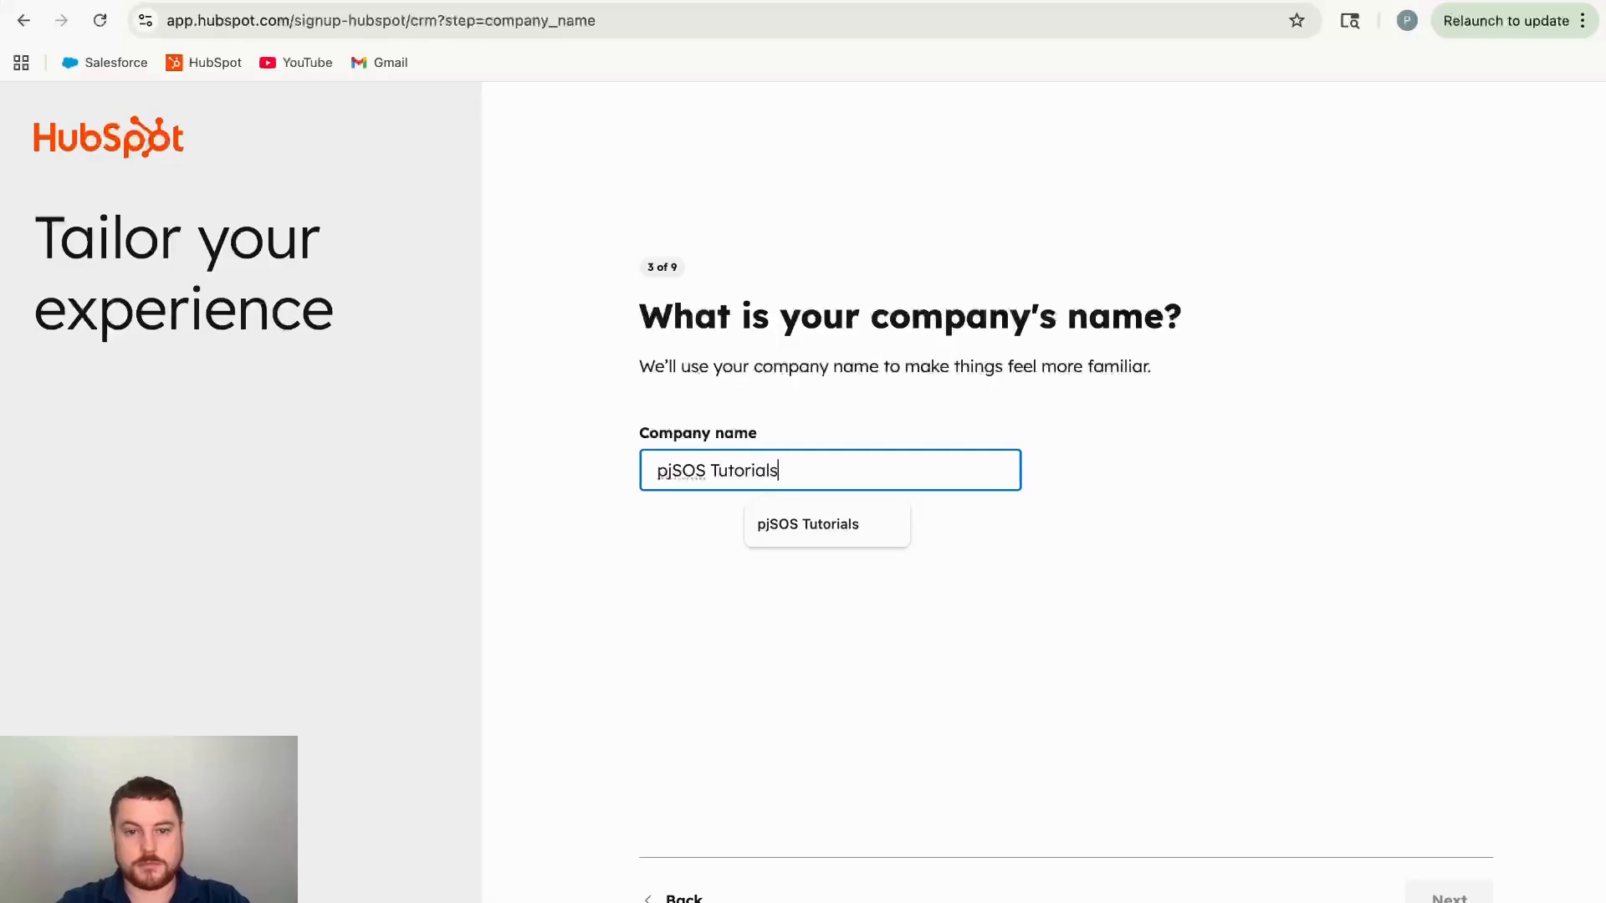
left_click(1447, 893)
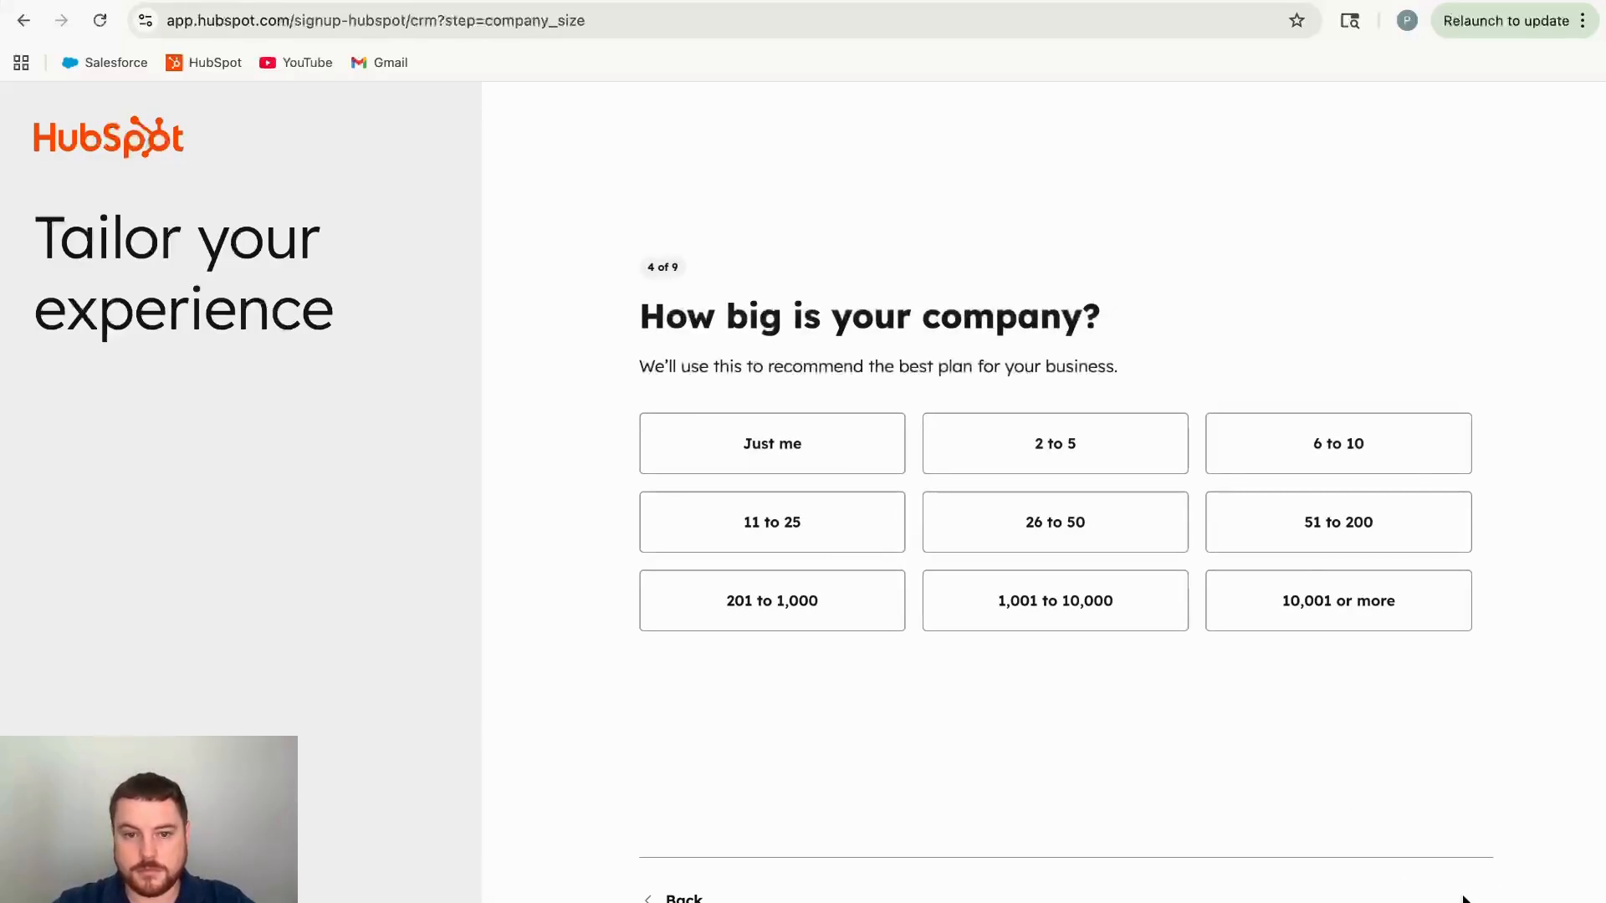
left_click(1032, 435)
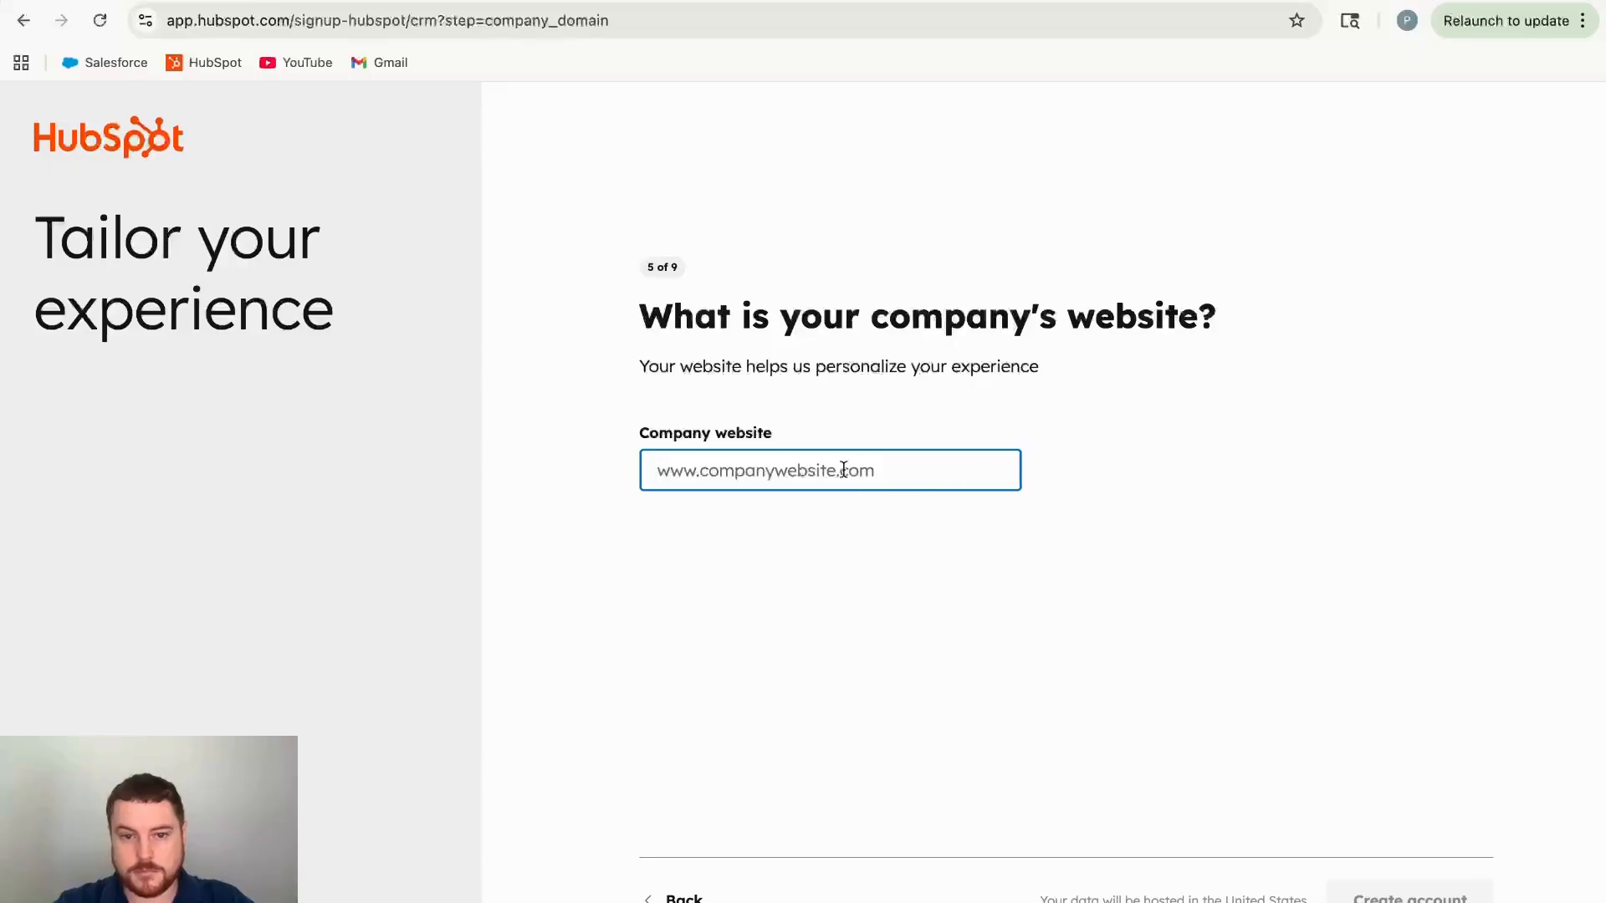
type("www.pjsos")
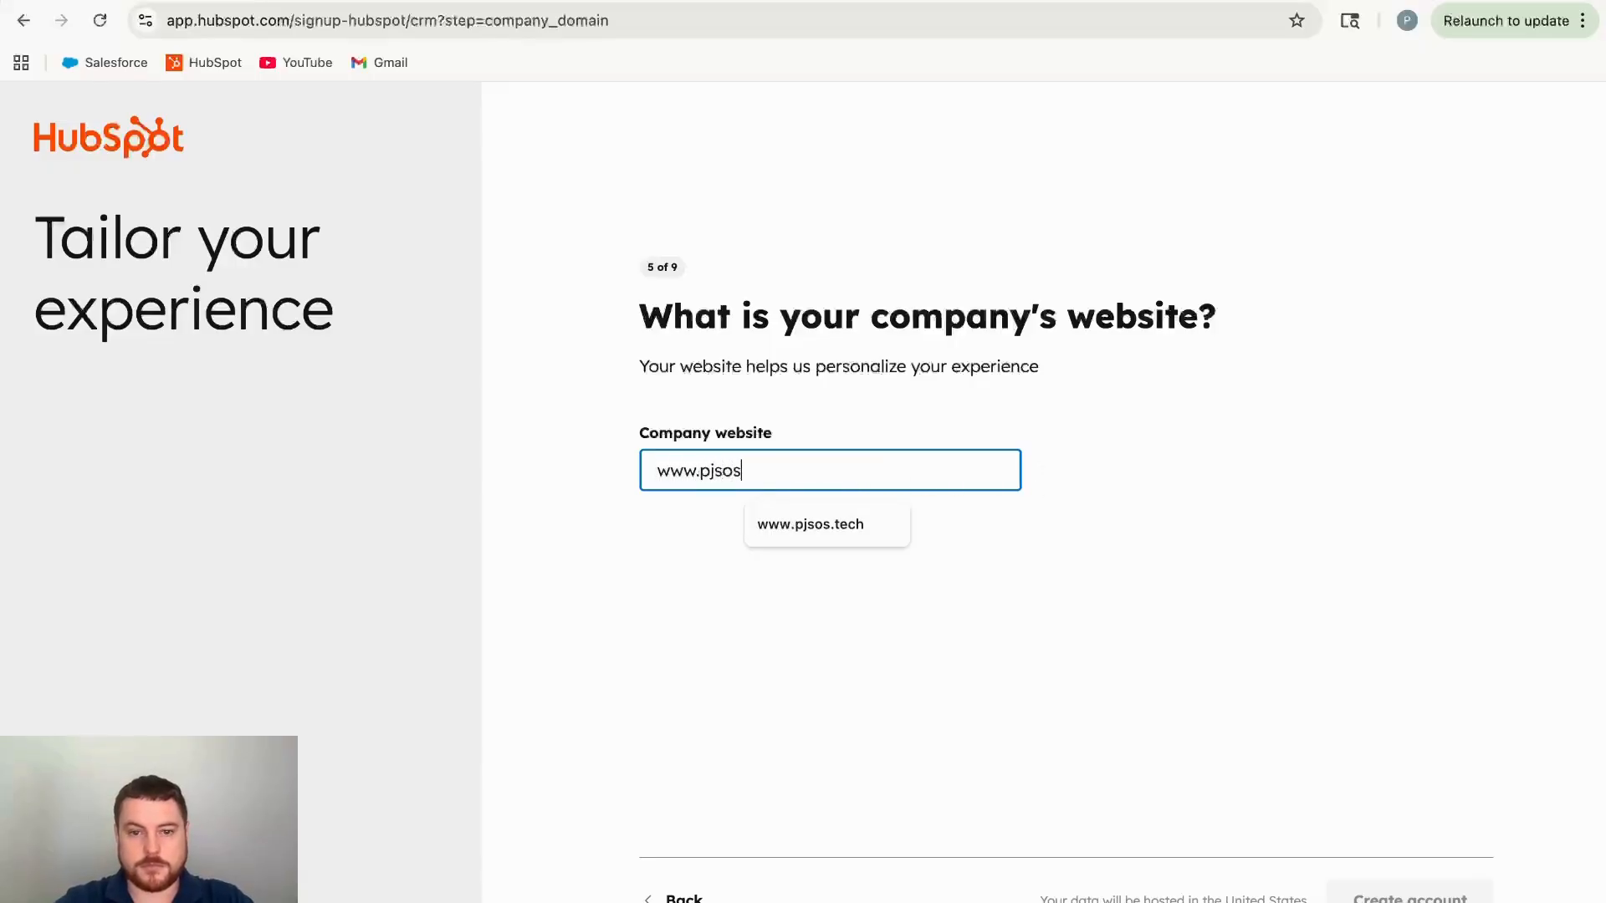
type(".tech")
left_click(1078, 580)
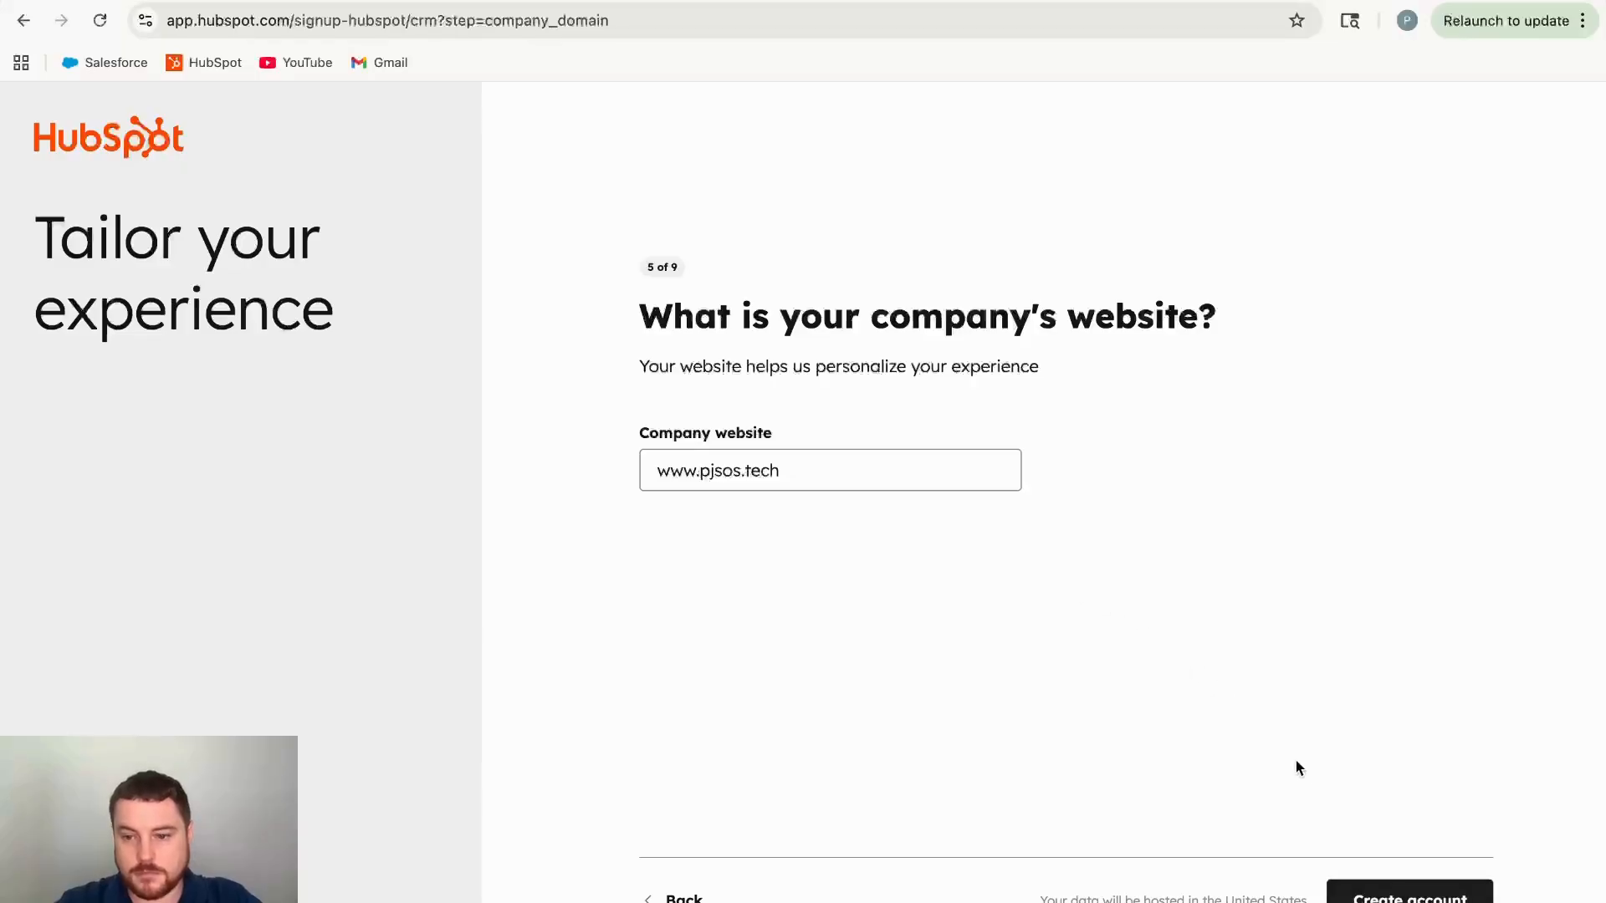
left_click(1389, 893)
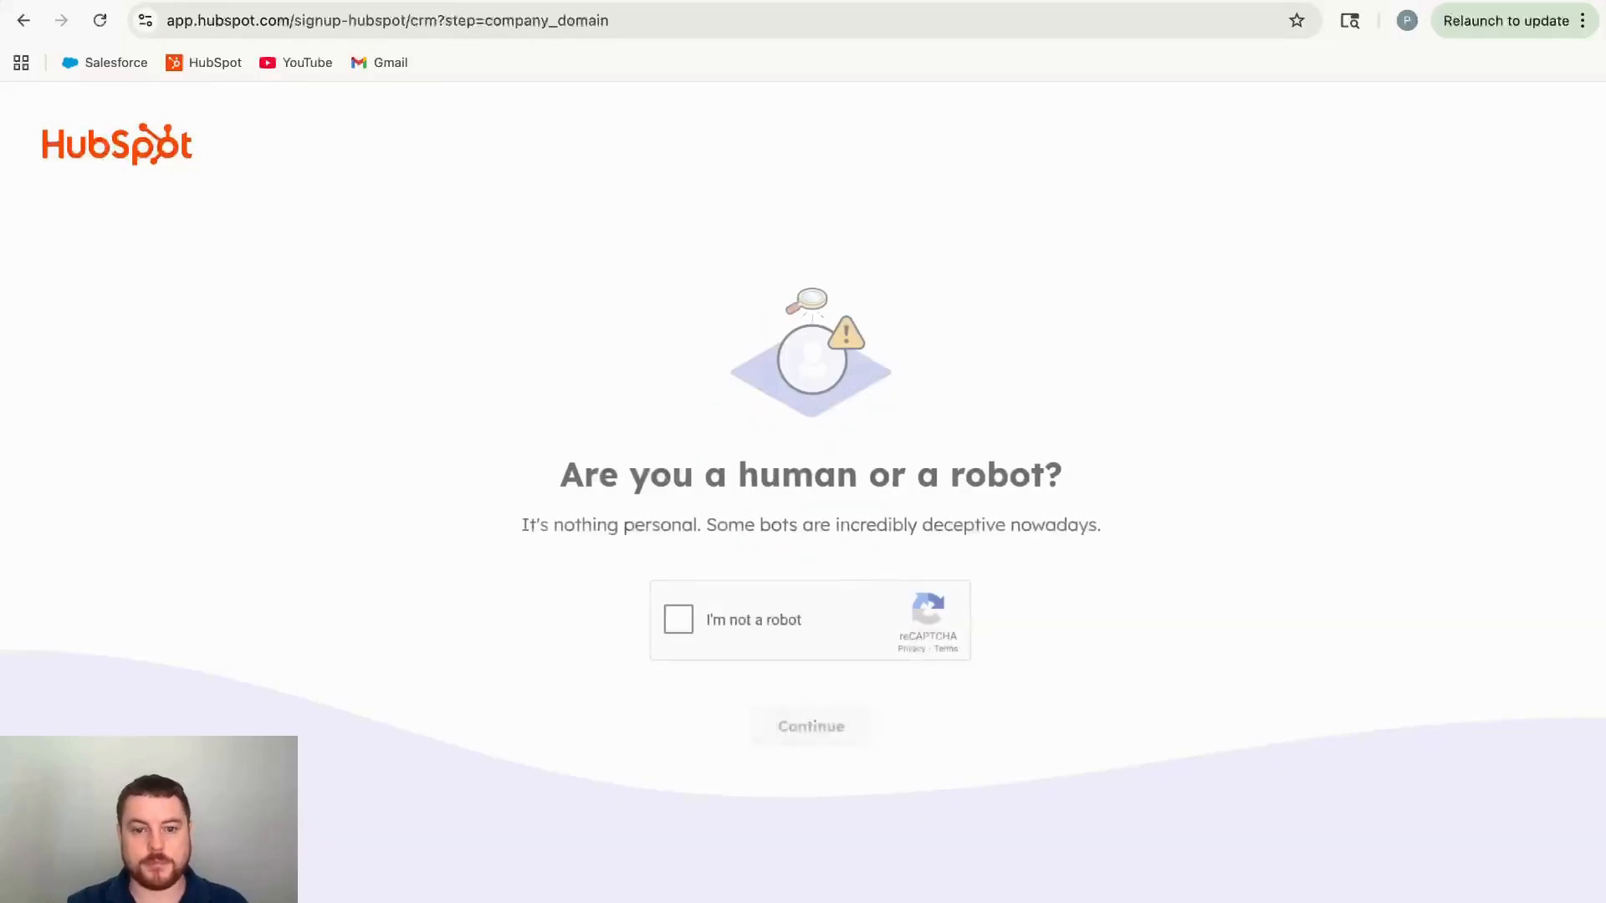
Start the robot check and submit all images with cars, including the replacement images
left_click(670, 622)
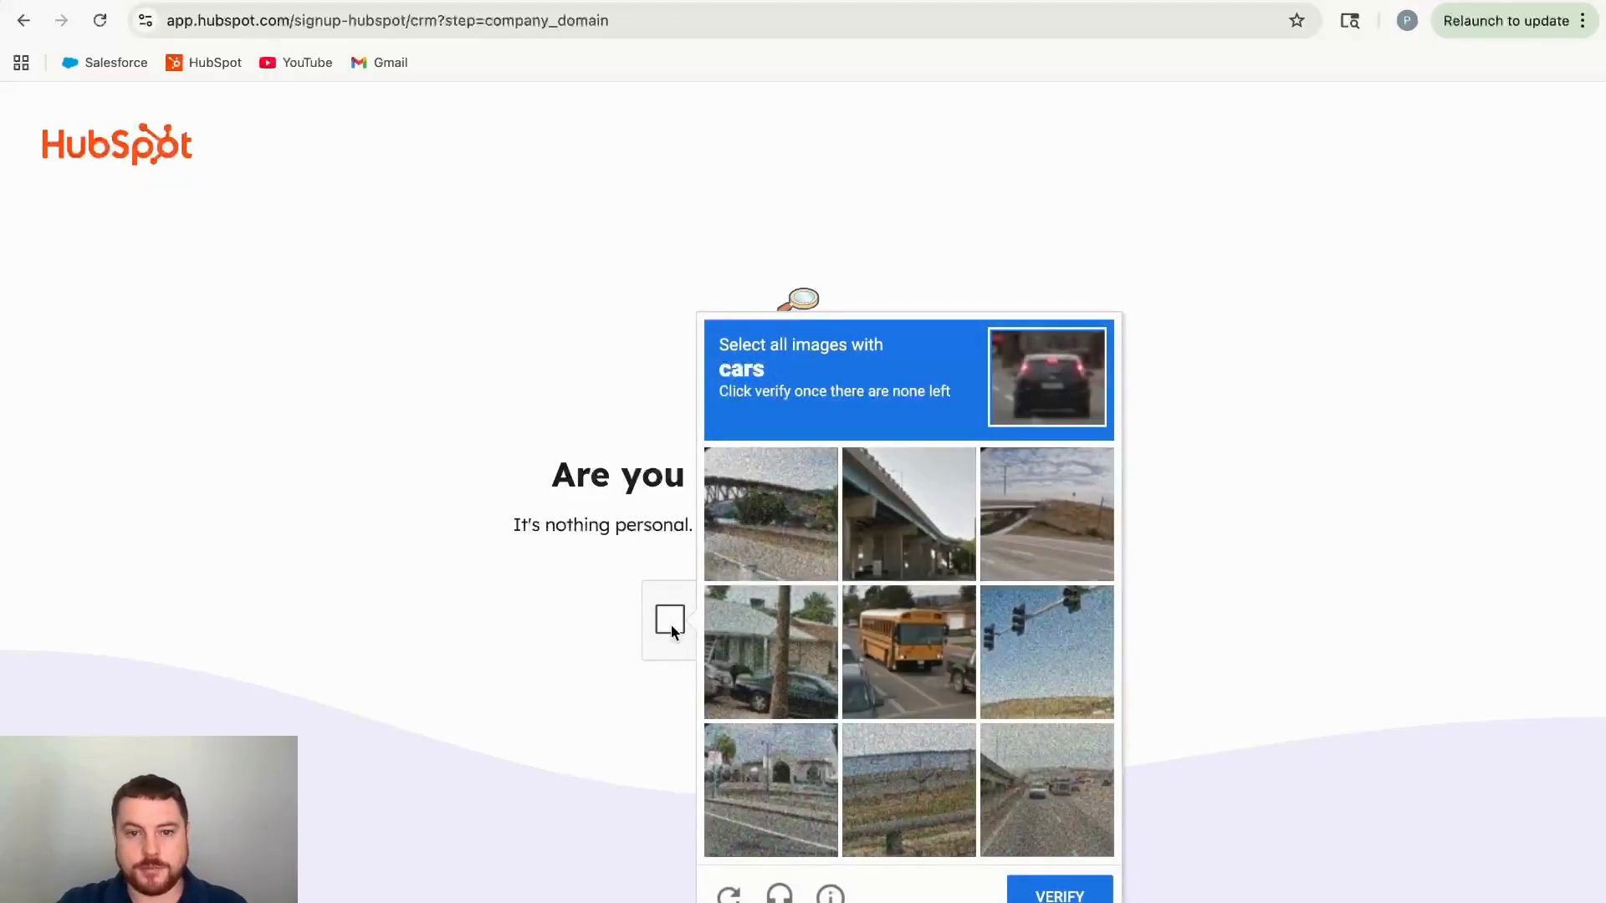
left_click(831, 625)
left_click(920, 640)
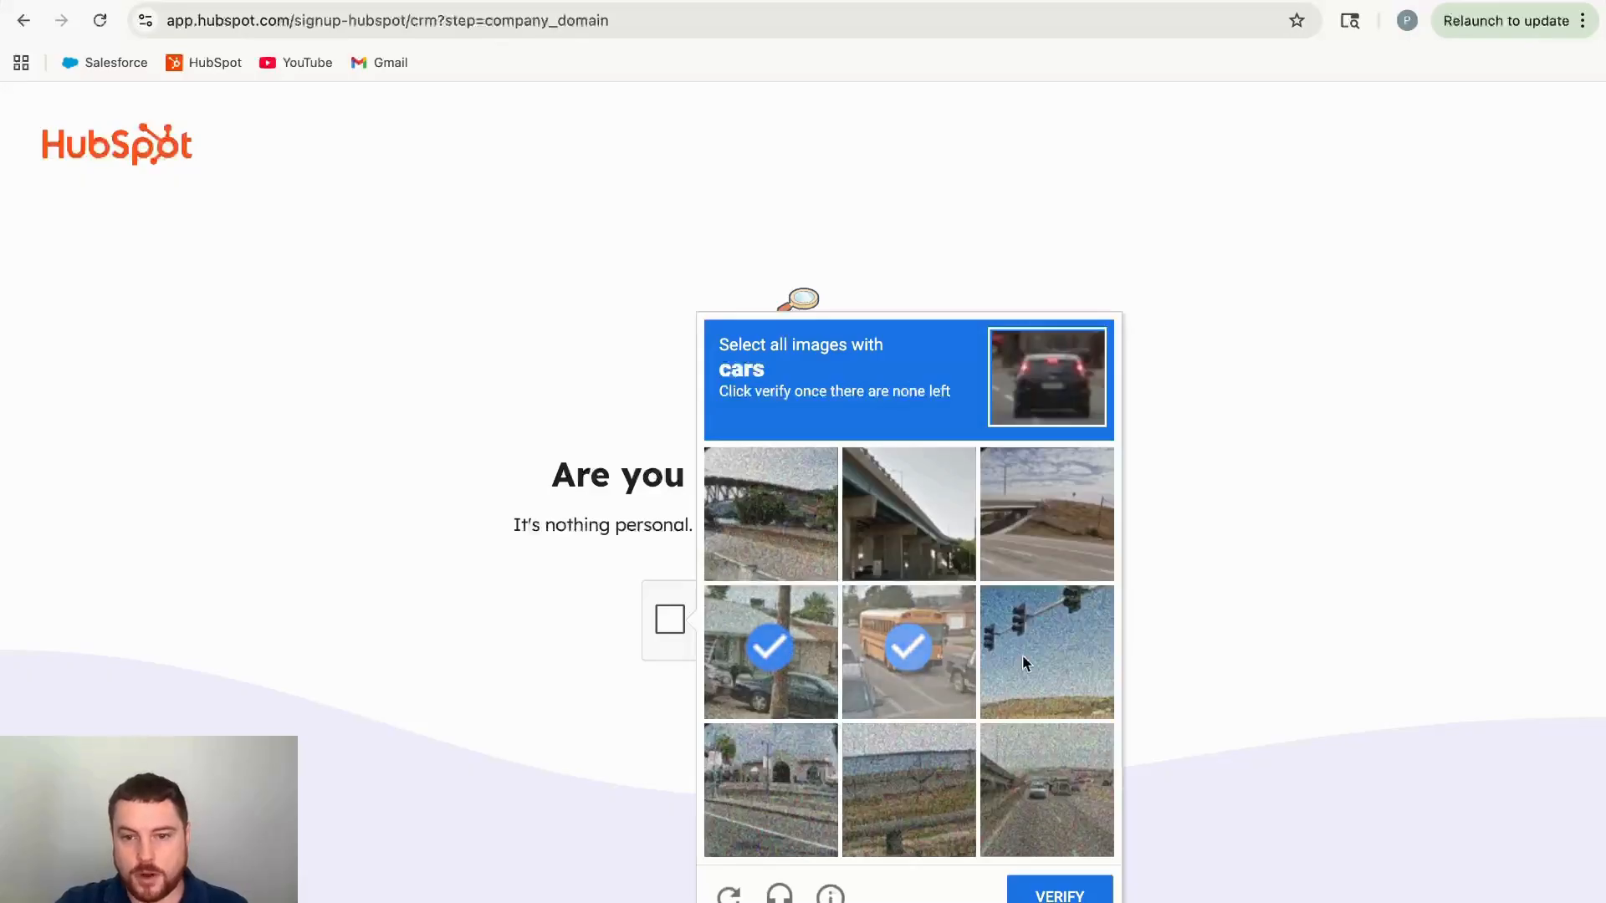
left_click(1056, 824)
left_click(1041, 895)
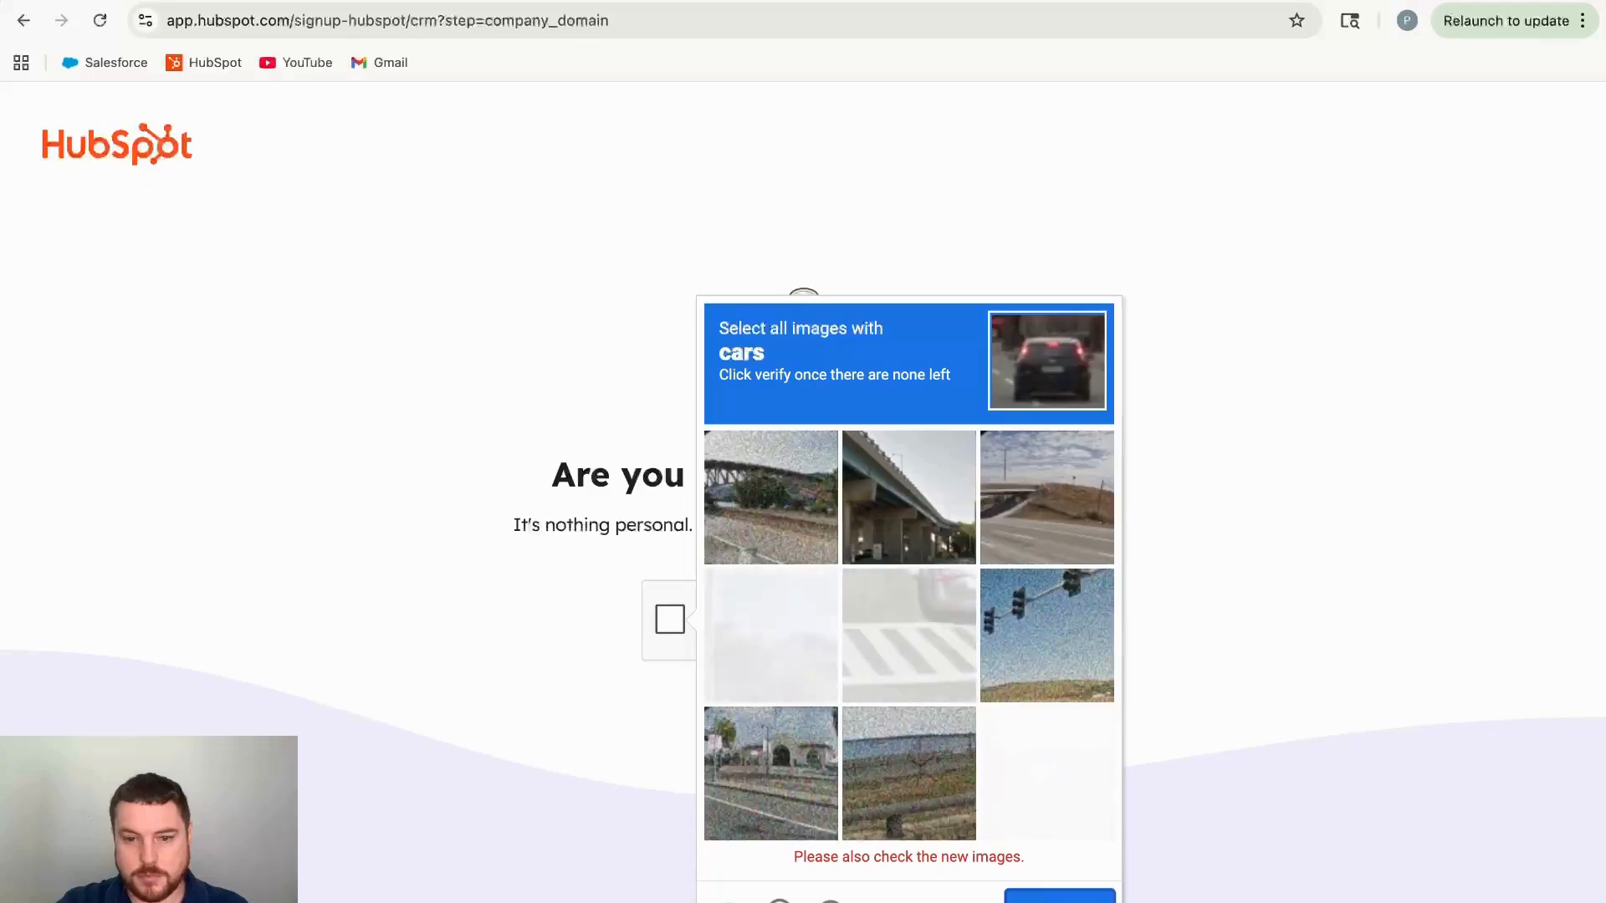
left_click(896, 656)
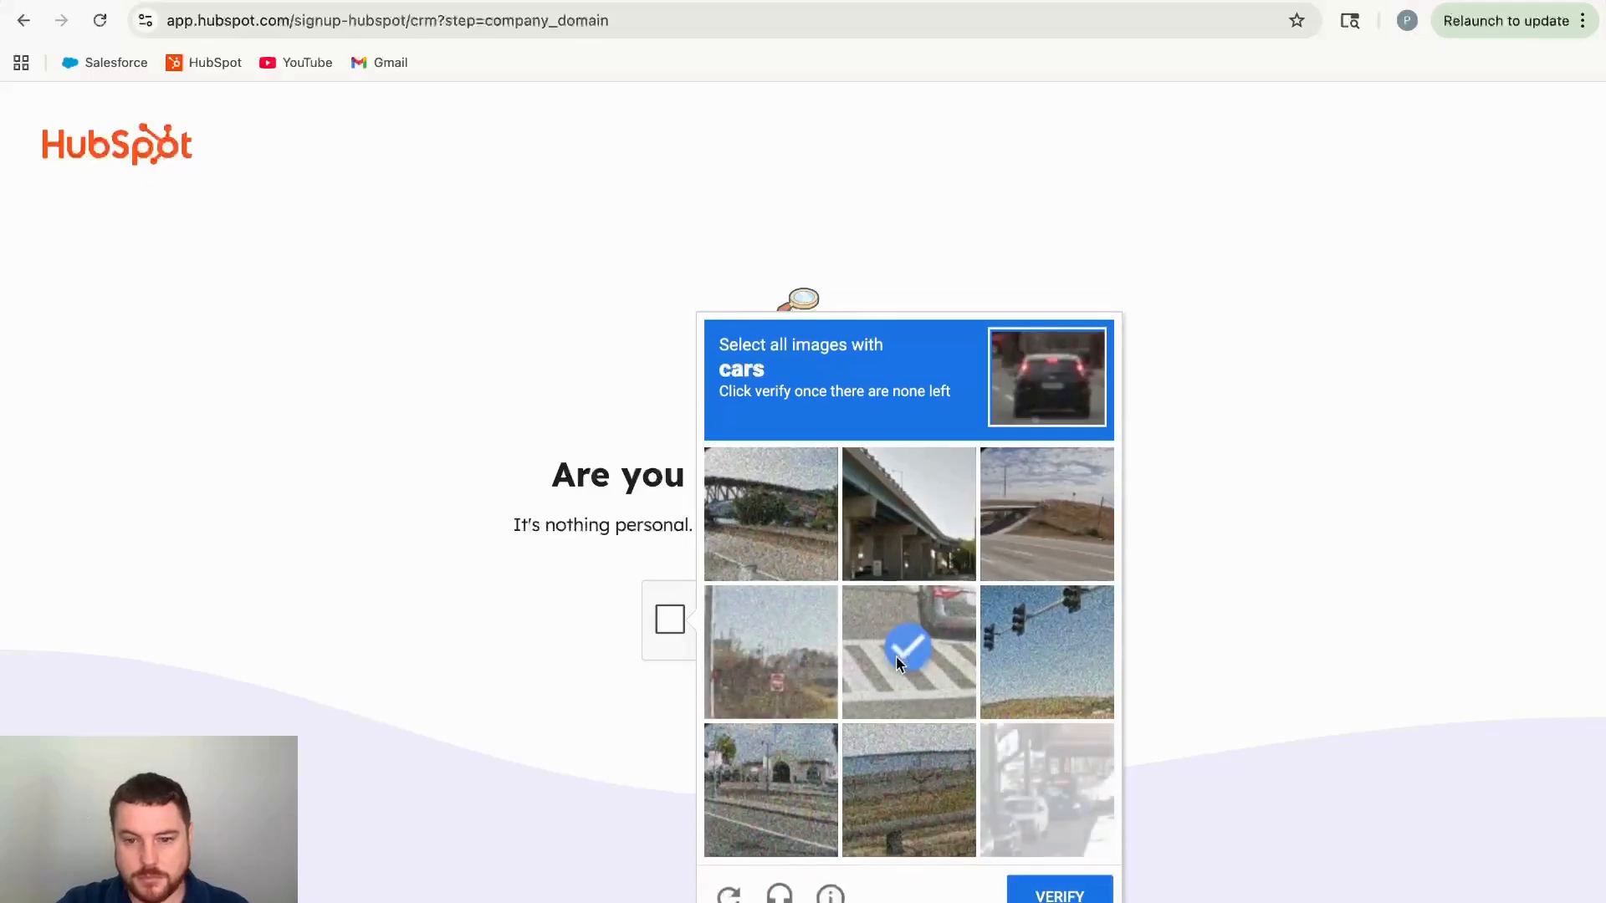
left_click(1067, 801)
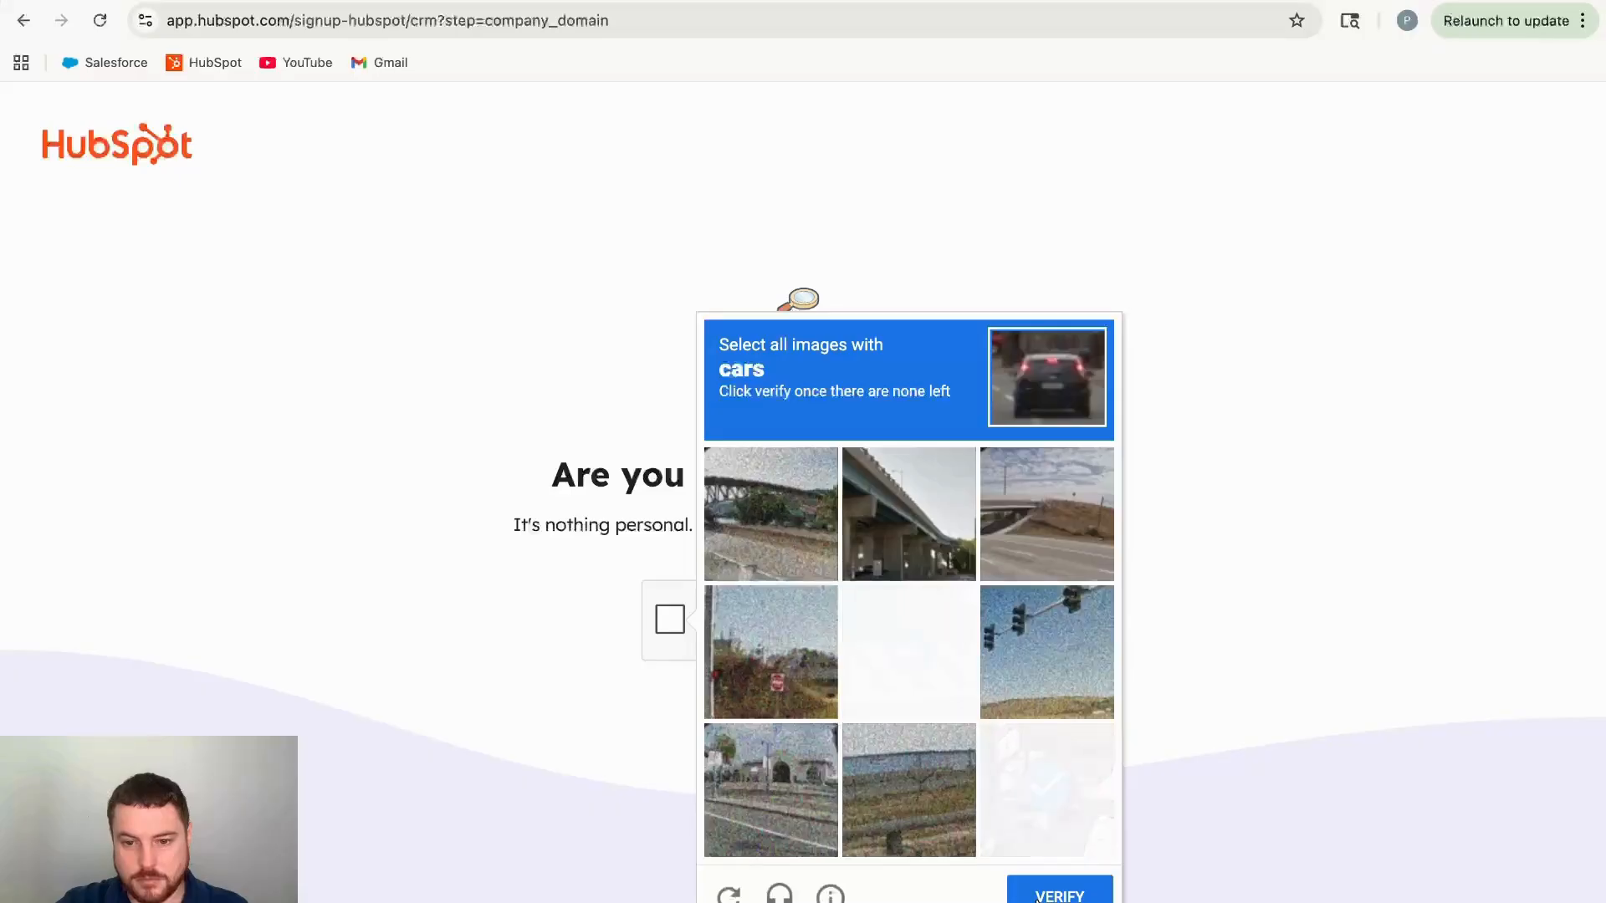
left_click(1037, 896)
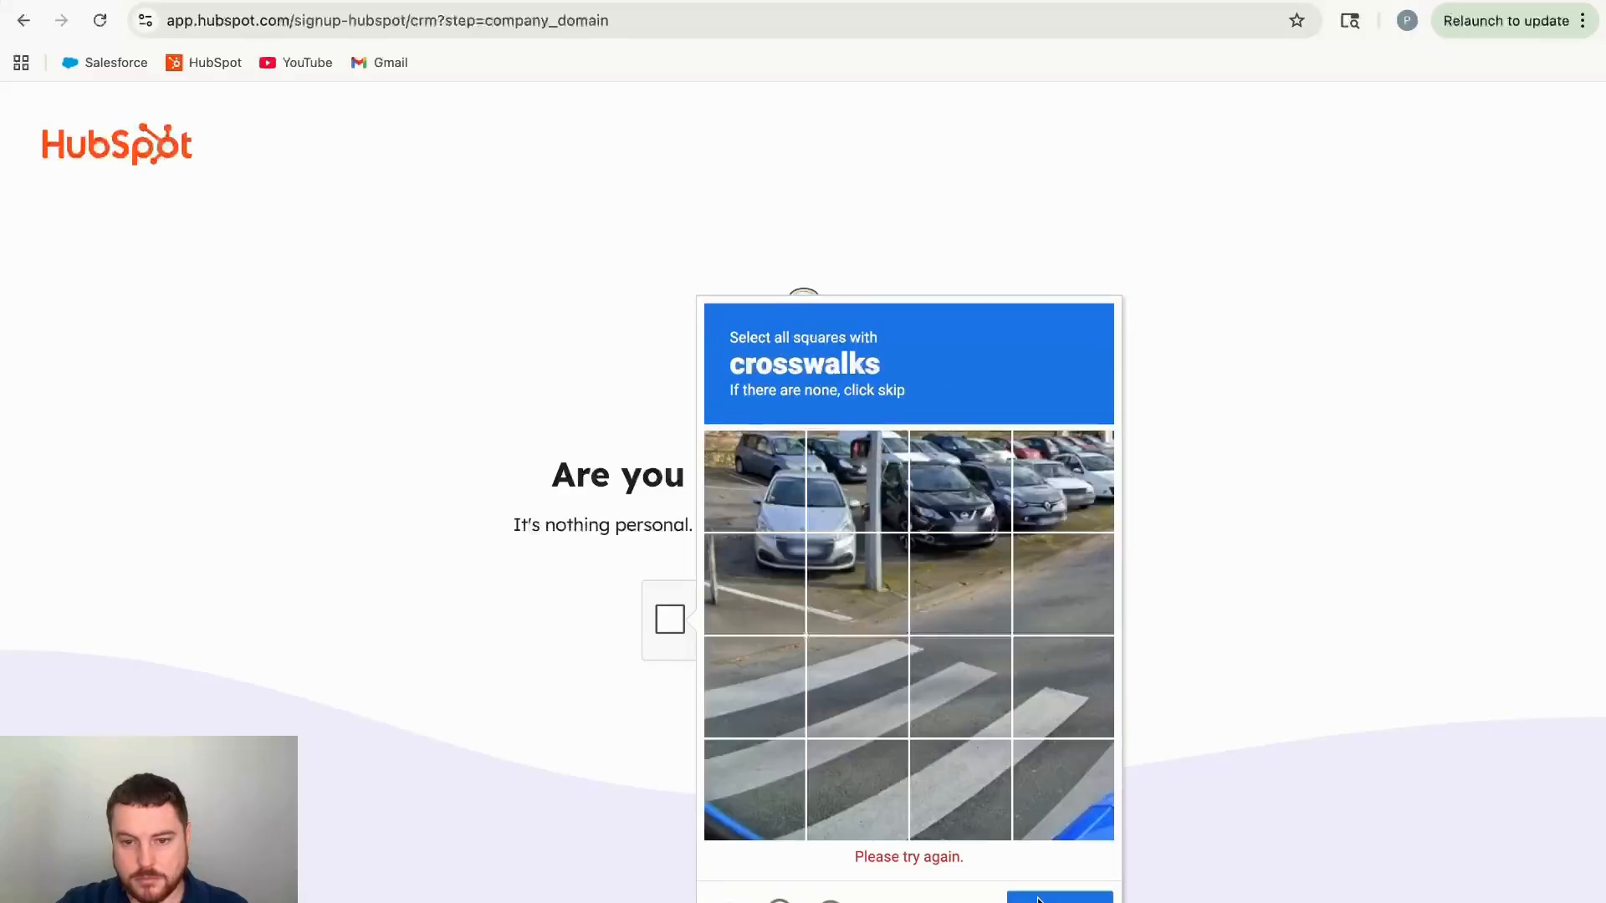
Select all squares containing the crosswalk, including both full lower rows, and submit them
left_click(775, 475)
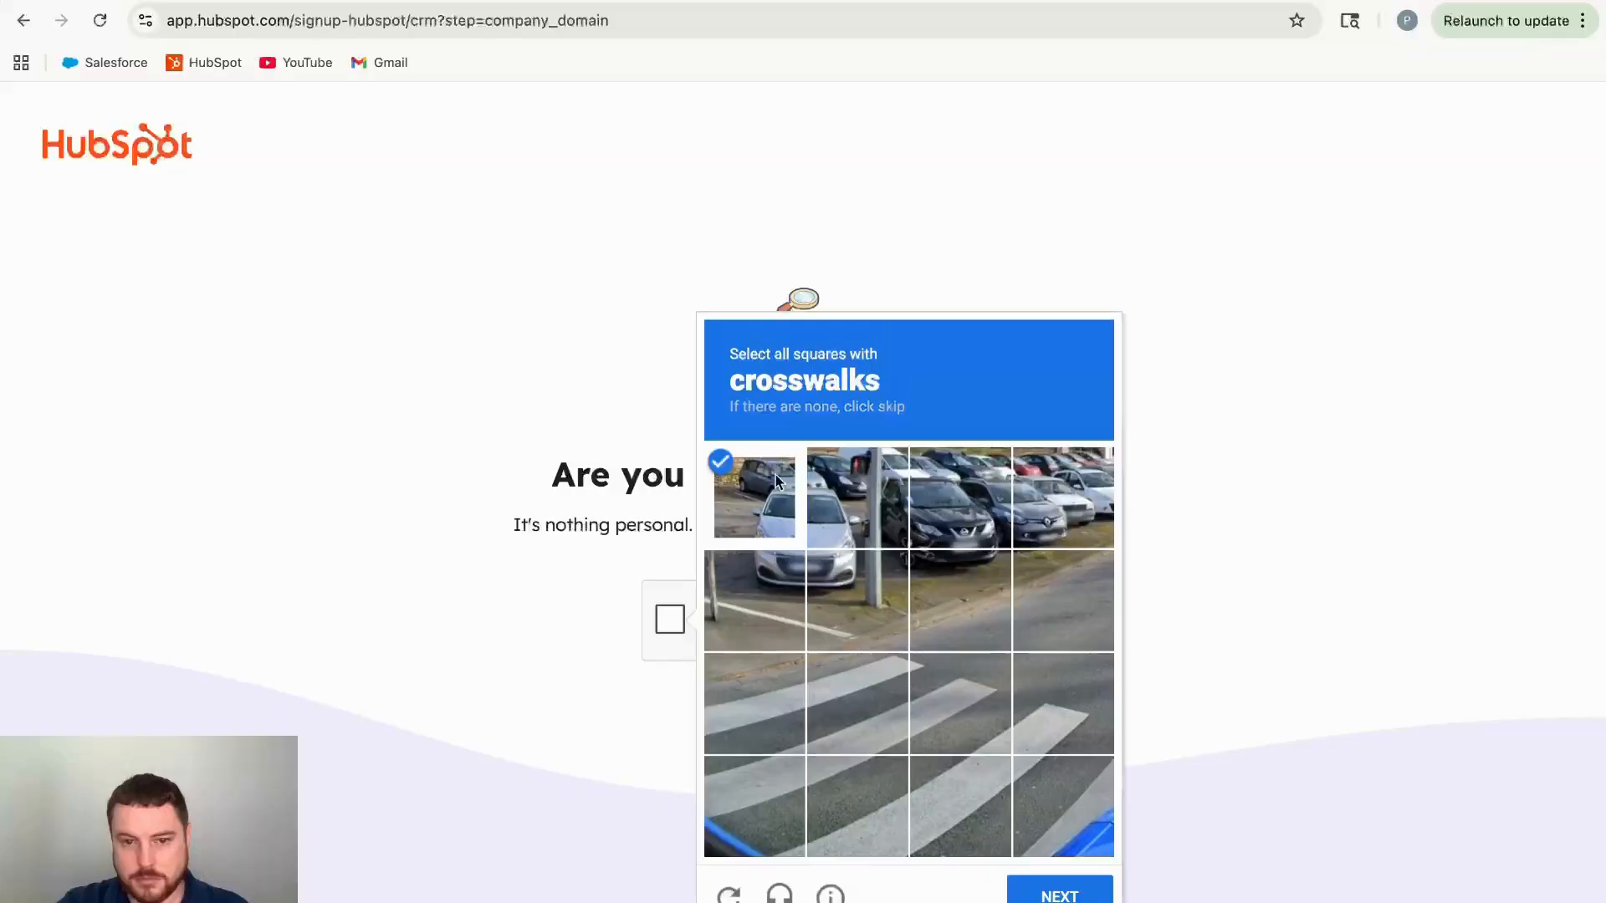
left_click(742, 499)
left_click(741, 589)
left_click(747, 710)
left_click(880, 716)
left_click(962, 721)
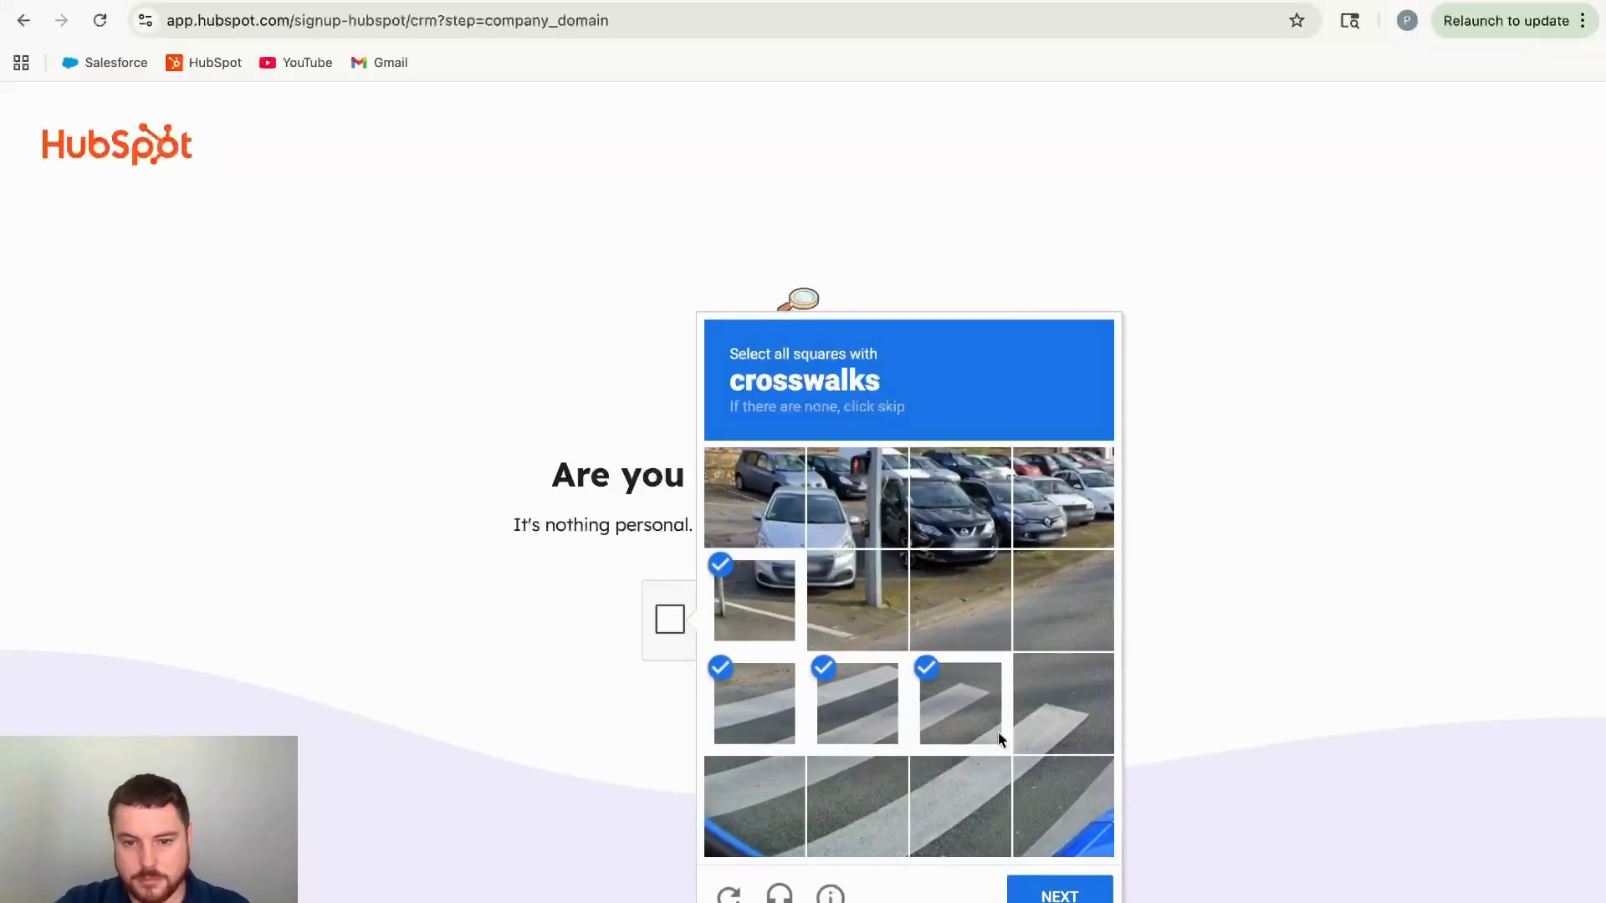
left_click(1055, 721)
left_click(1037, 795)
left_click(948, 804)
left_click(835, 810)
left_click(716, 807)
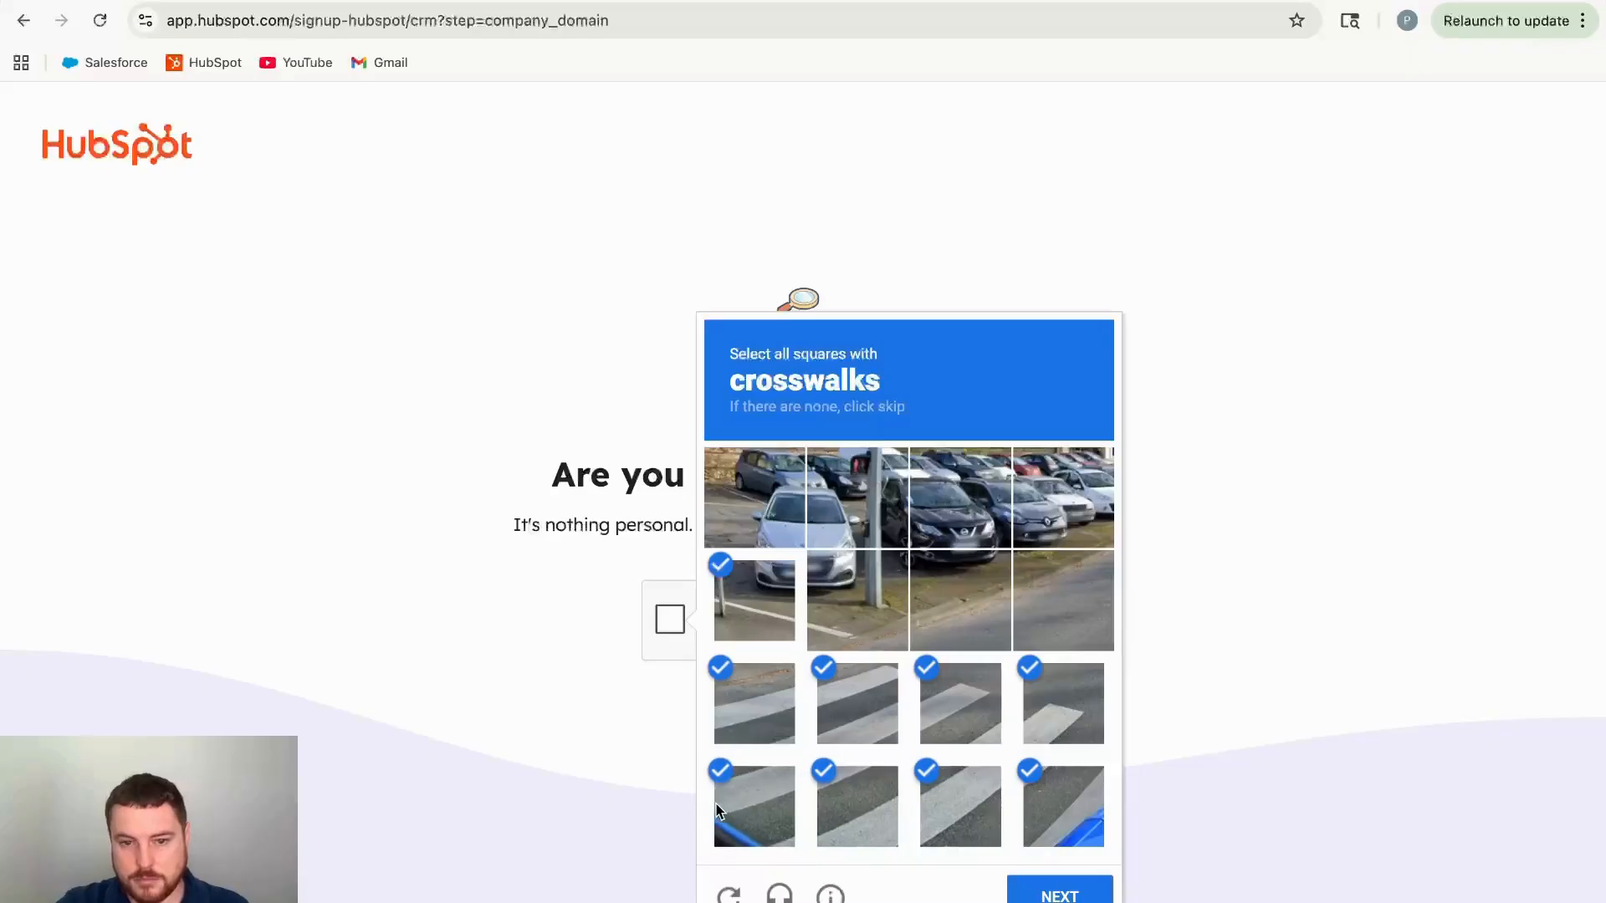
left_click(1060, 895)
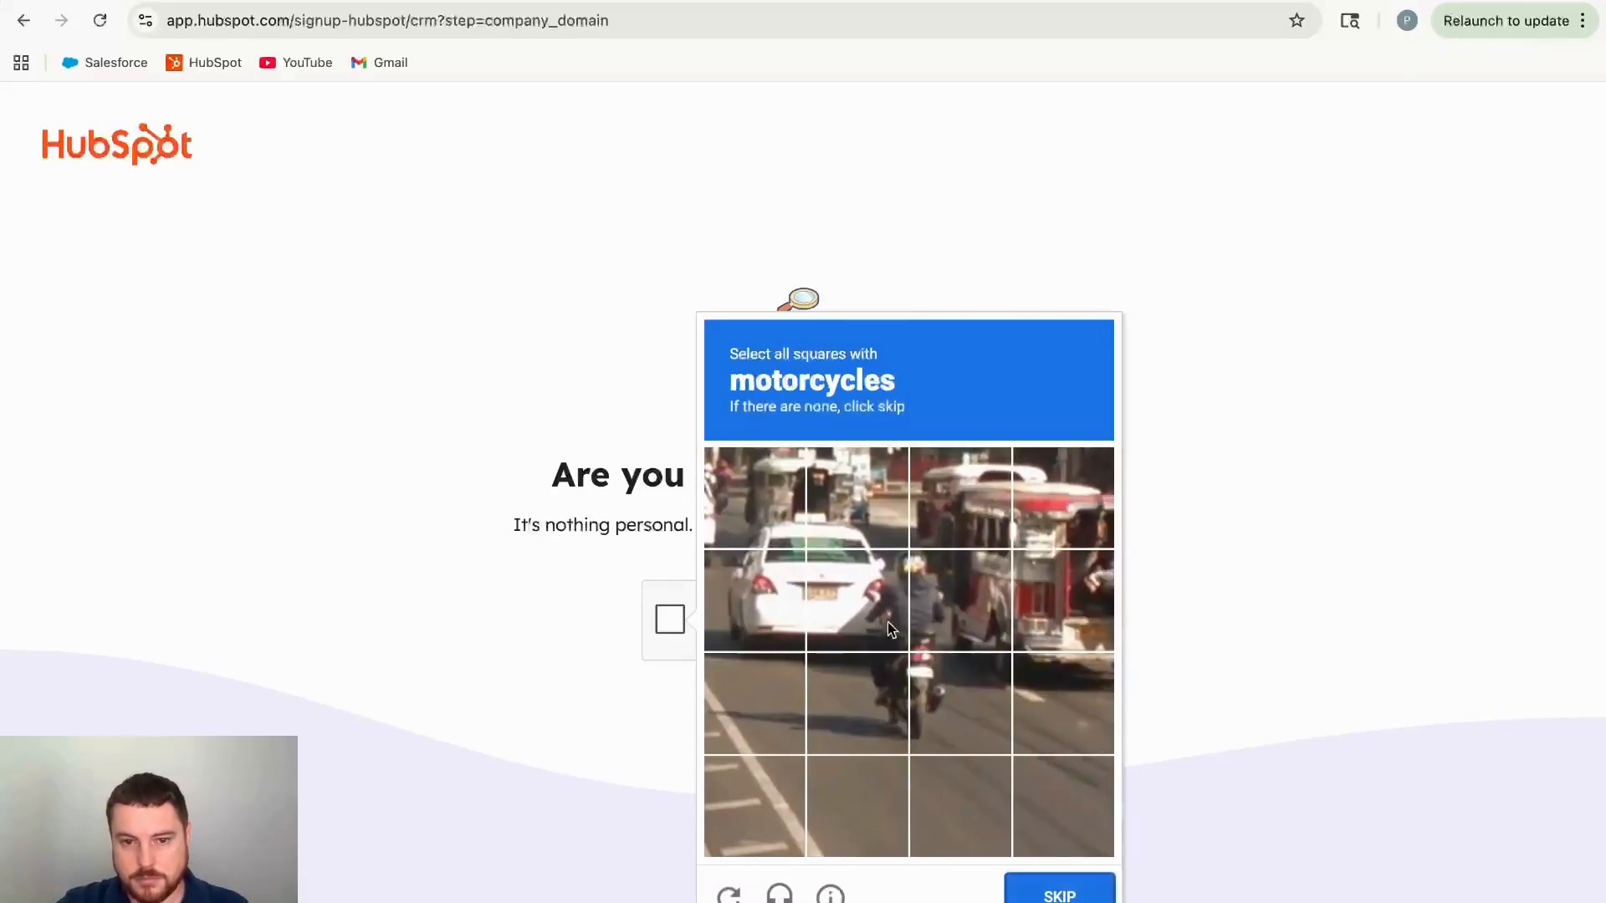
Select the four squares containing the motorcycle beside the white car and submit them
left_click(870, 613)
left_click(862, 707)
left_click(945, 734)
left_click(951, 613)
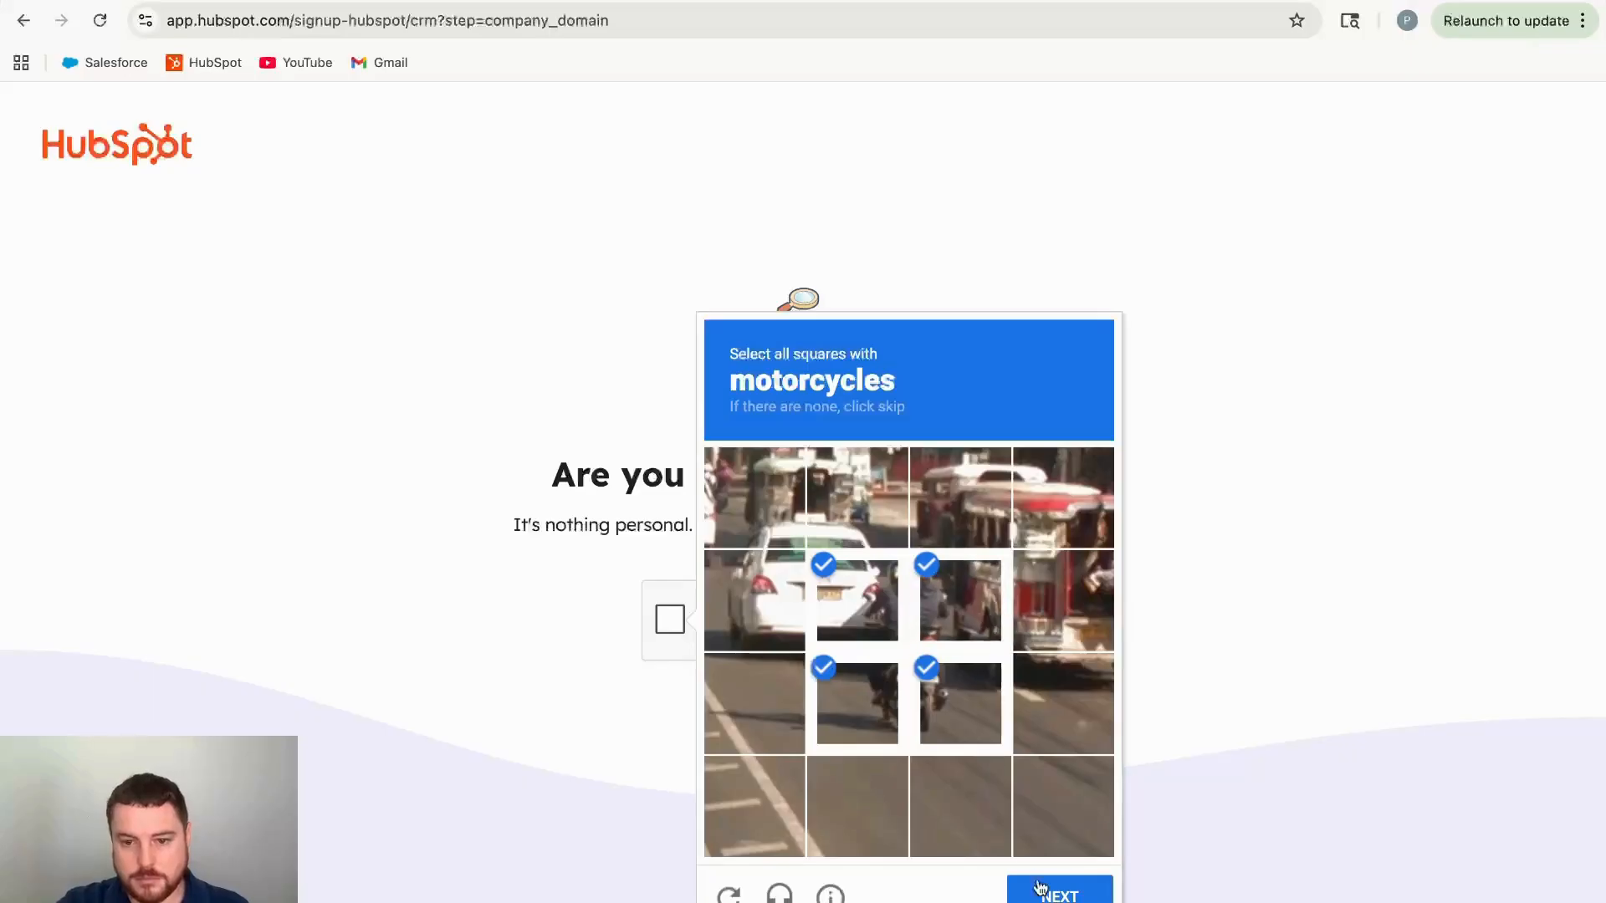
left_click(1036, 895)
Select the six squares covering the motorcycles parked by the fence and submit them
left_click(859, 639)
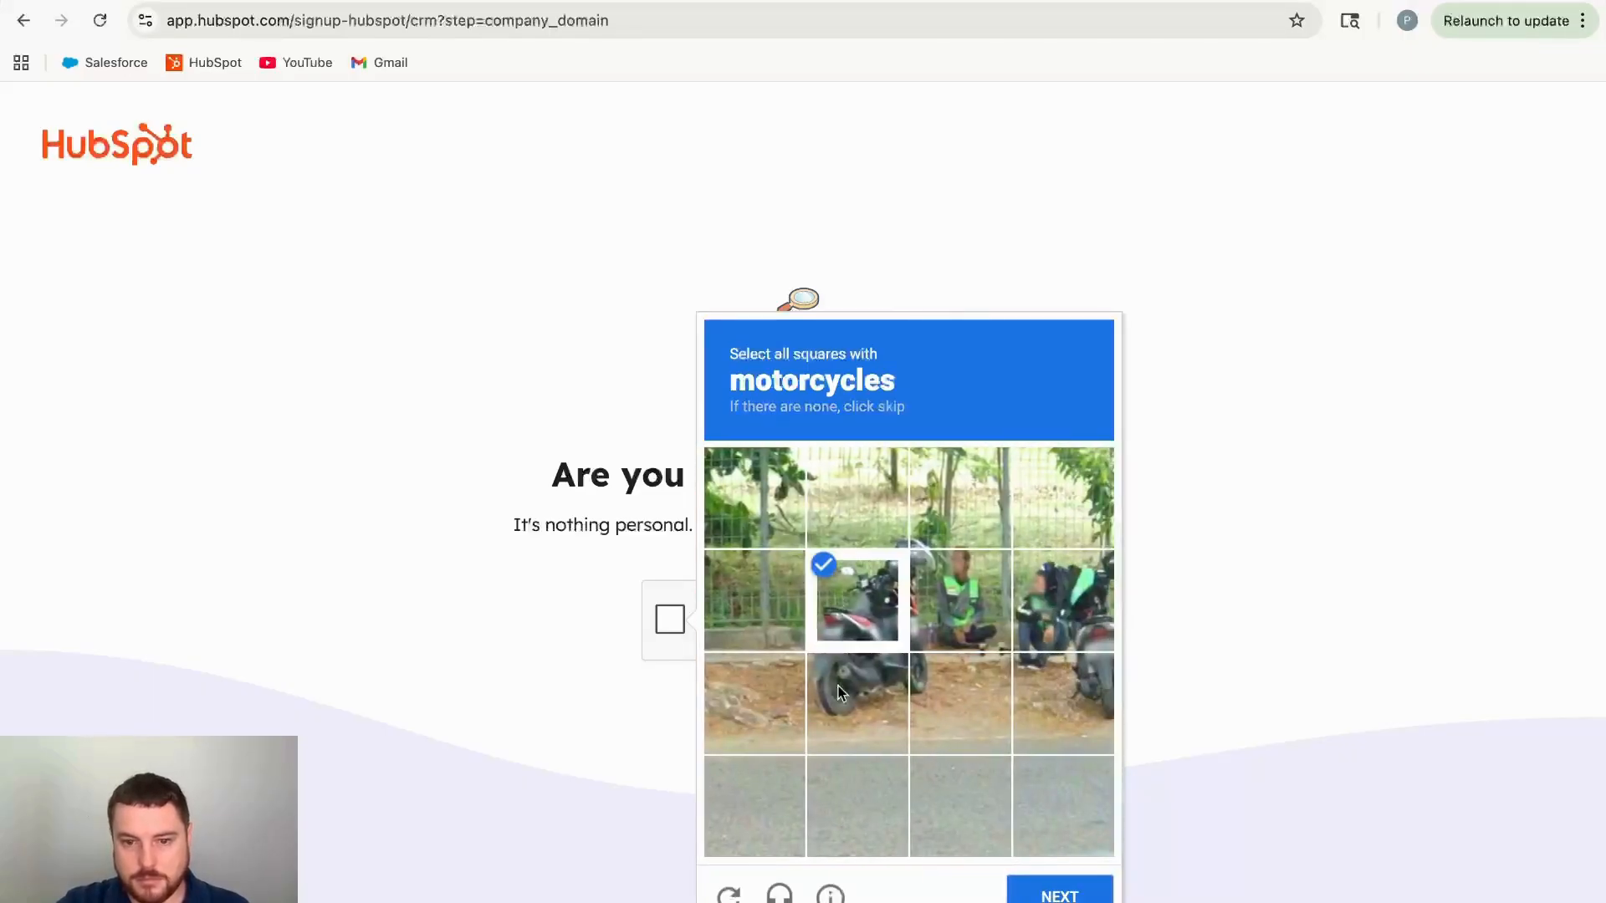
left_click(838, 686)
left_click(968, 711)
left_click(962, 608)
left_click(1064, 604)
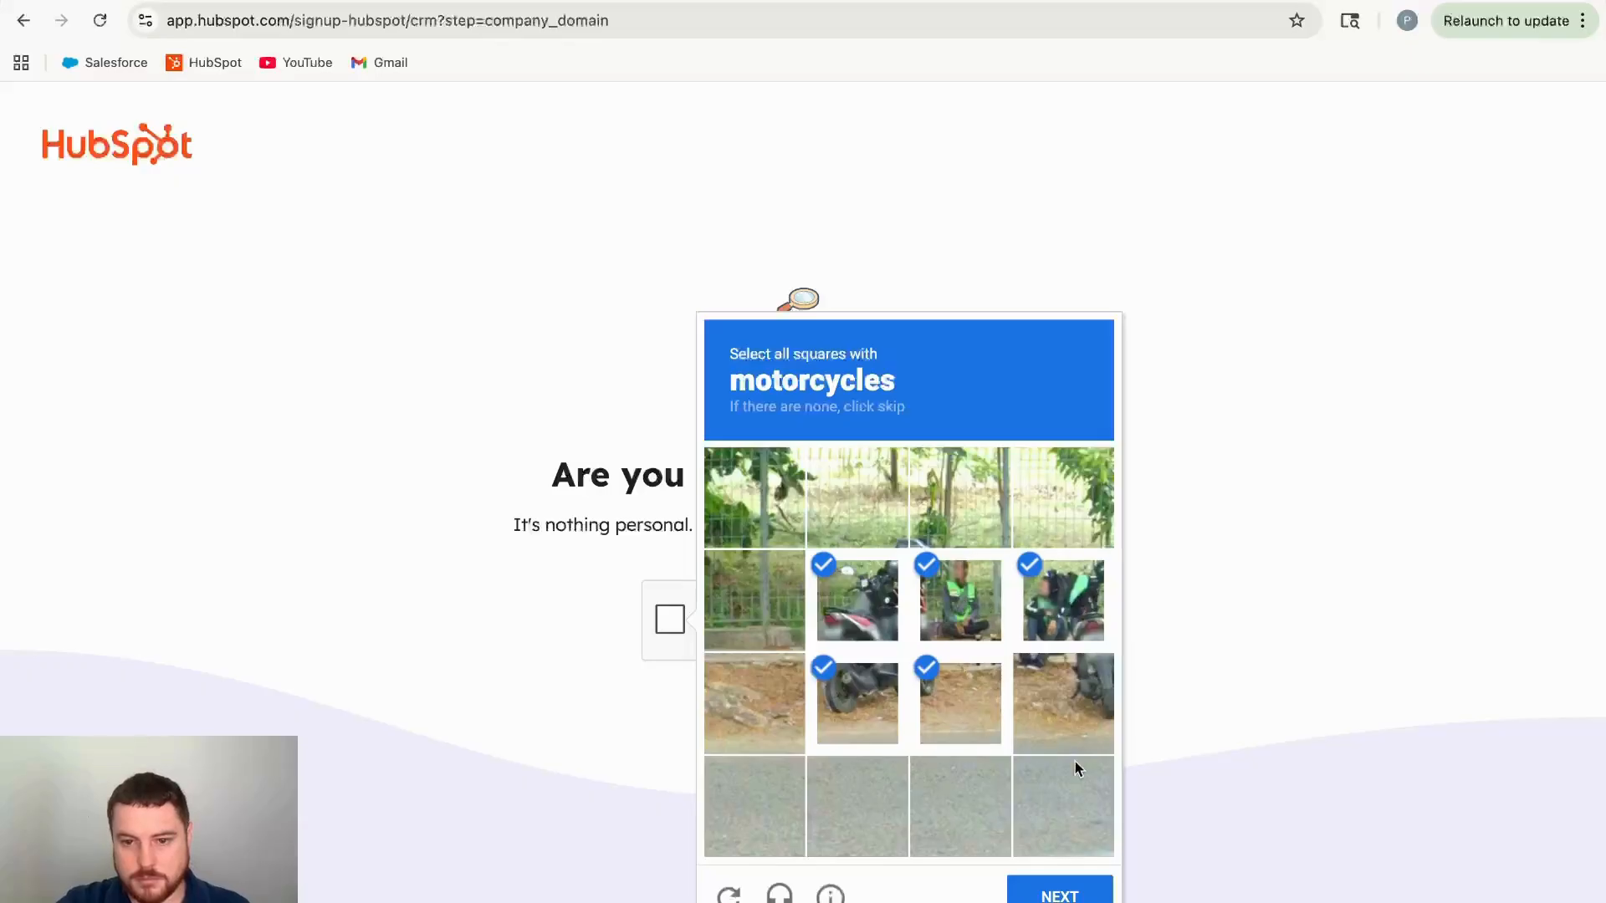
left_click(1076, 761)
left_click(1062, 796)
left_click(1056, 893)
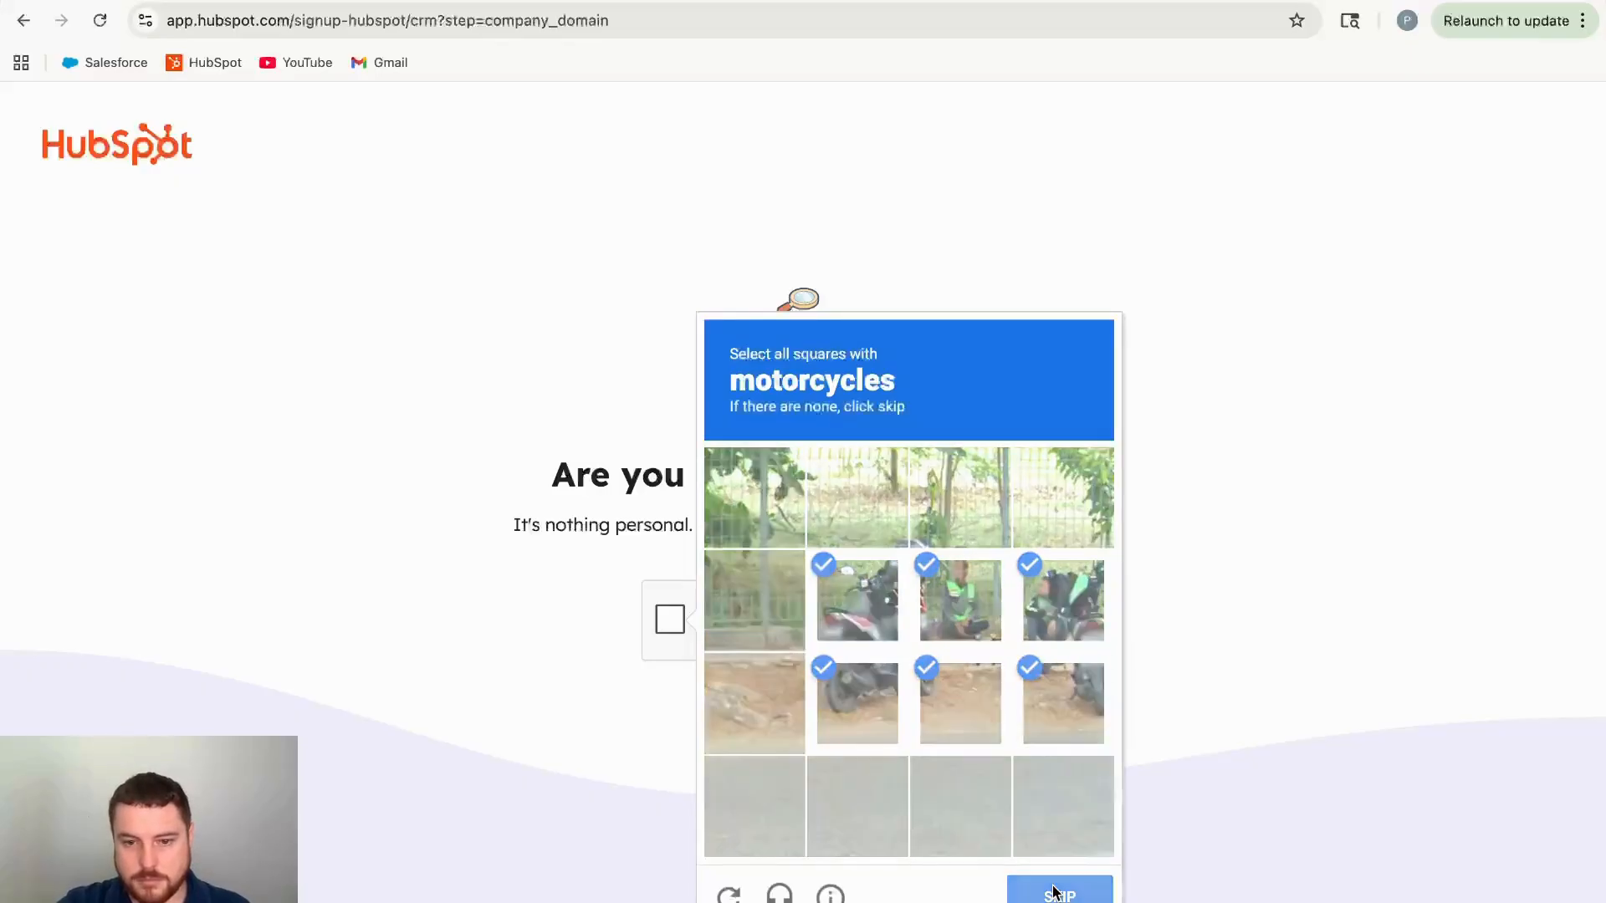
Select the five squares containing the motorcycle parked on the cracked pavement and submit them
left_click(867, 525)
left_click(954, 510)
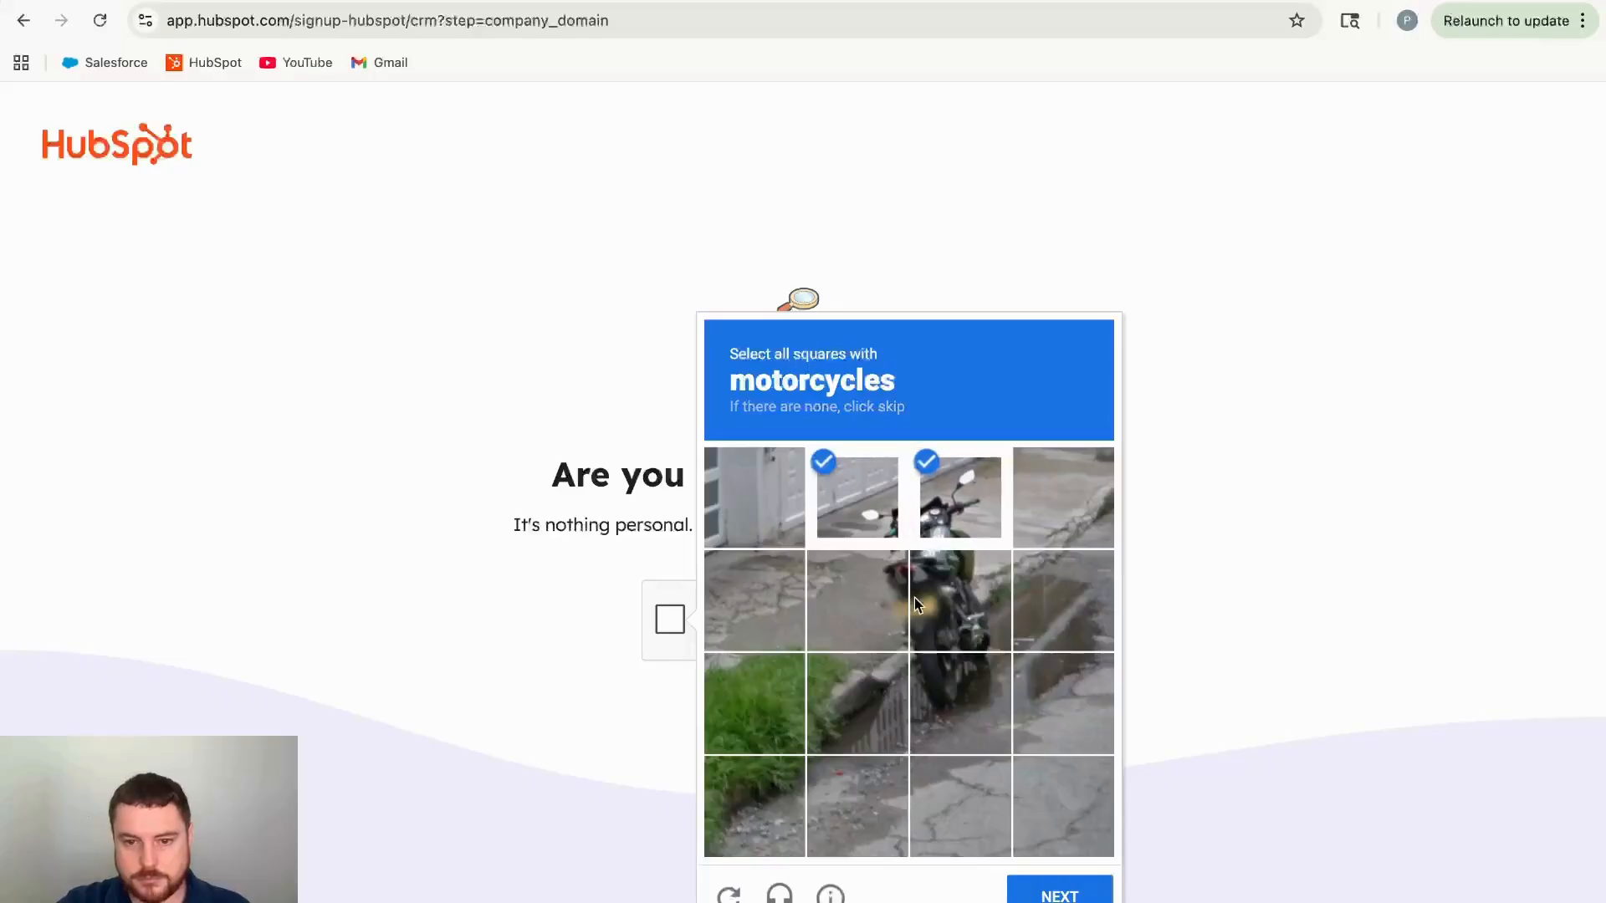
left_click(920, 597)
left_click(874, 604)
left_click(946, 699)
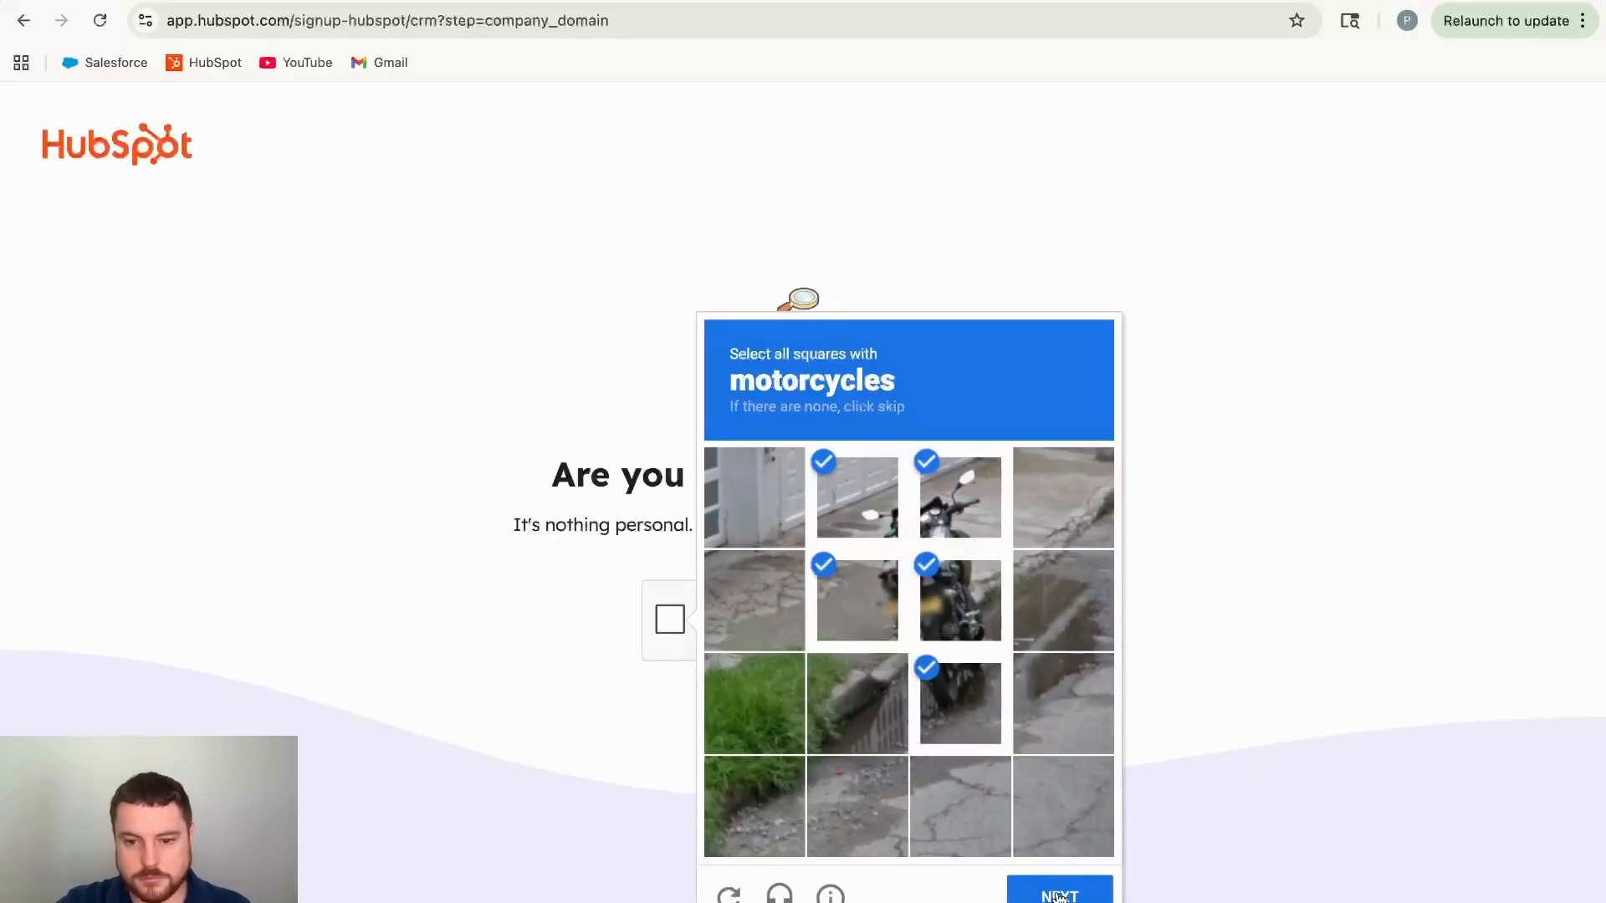
left_click(1058, 895)
Select the six squares containing the motorcycle on the road, verify them and continue past the robot check
left_click(966, 606)
left_click(960, 702)
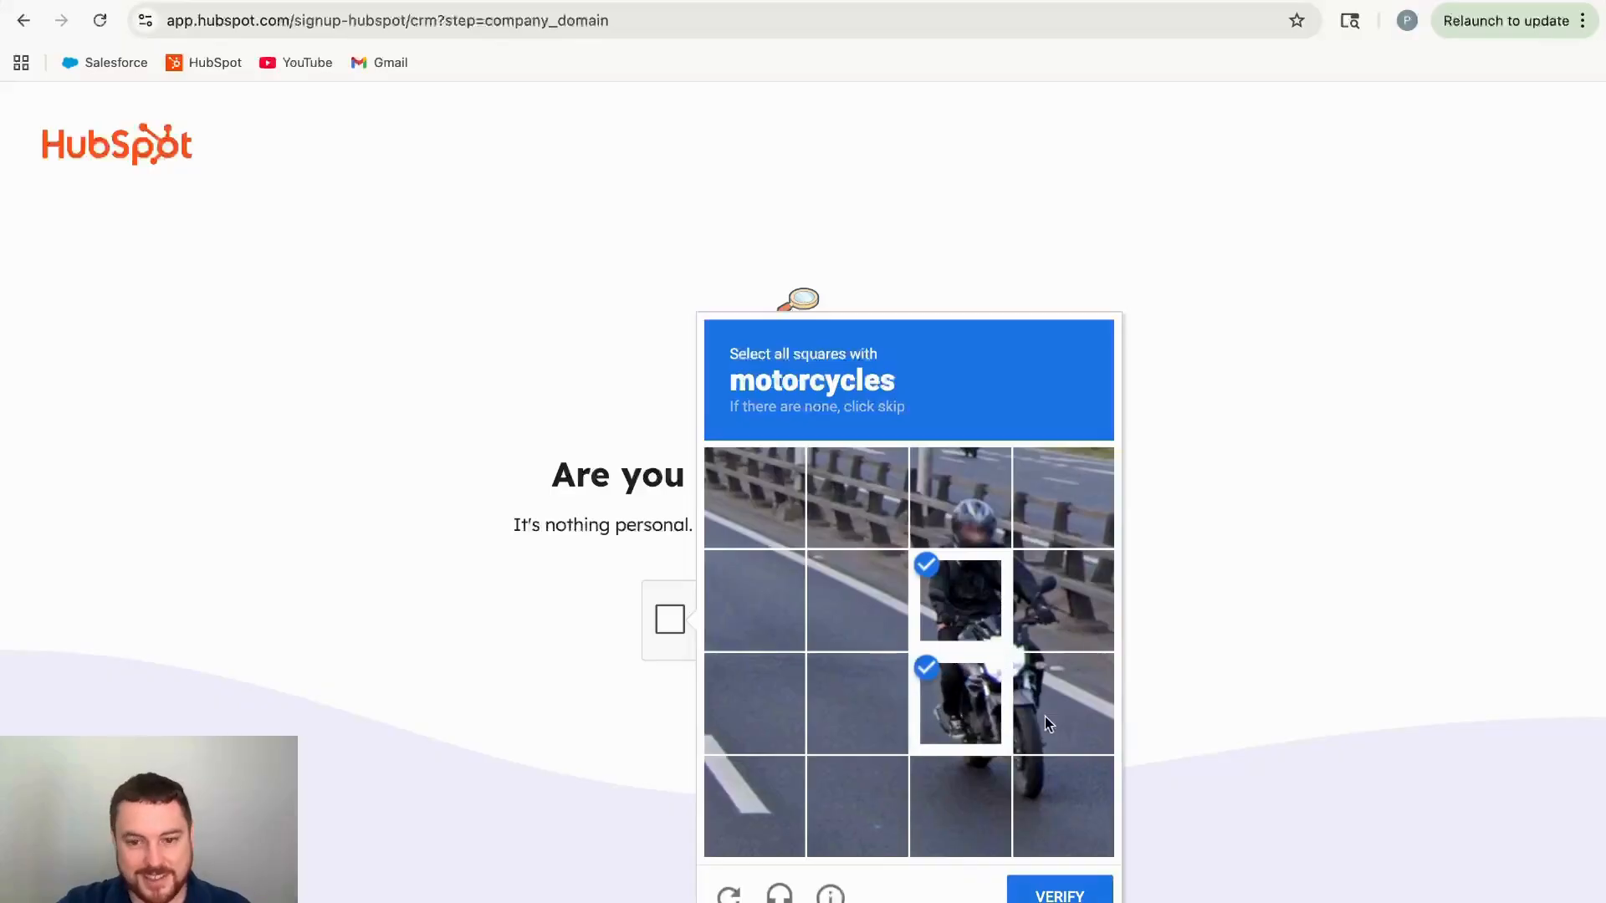
left_click(1047, 711)
left_click(990, 801)
left_click(1032, 788)
left_click(1060, 600)
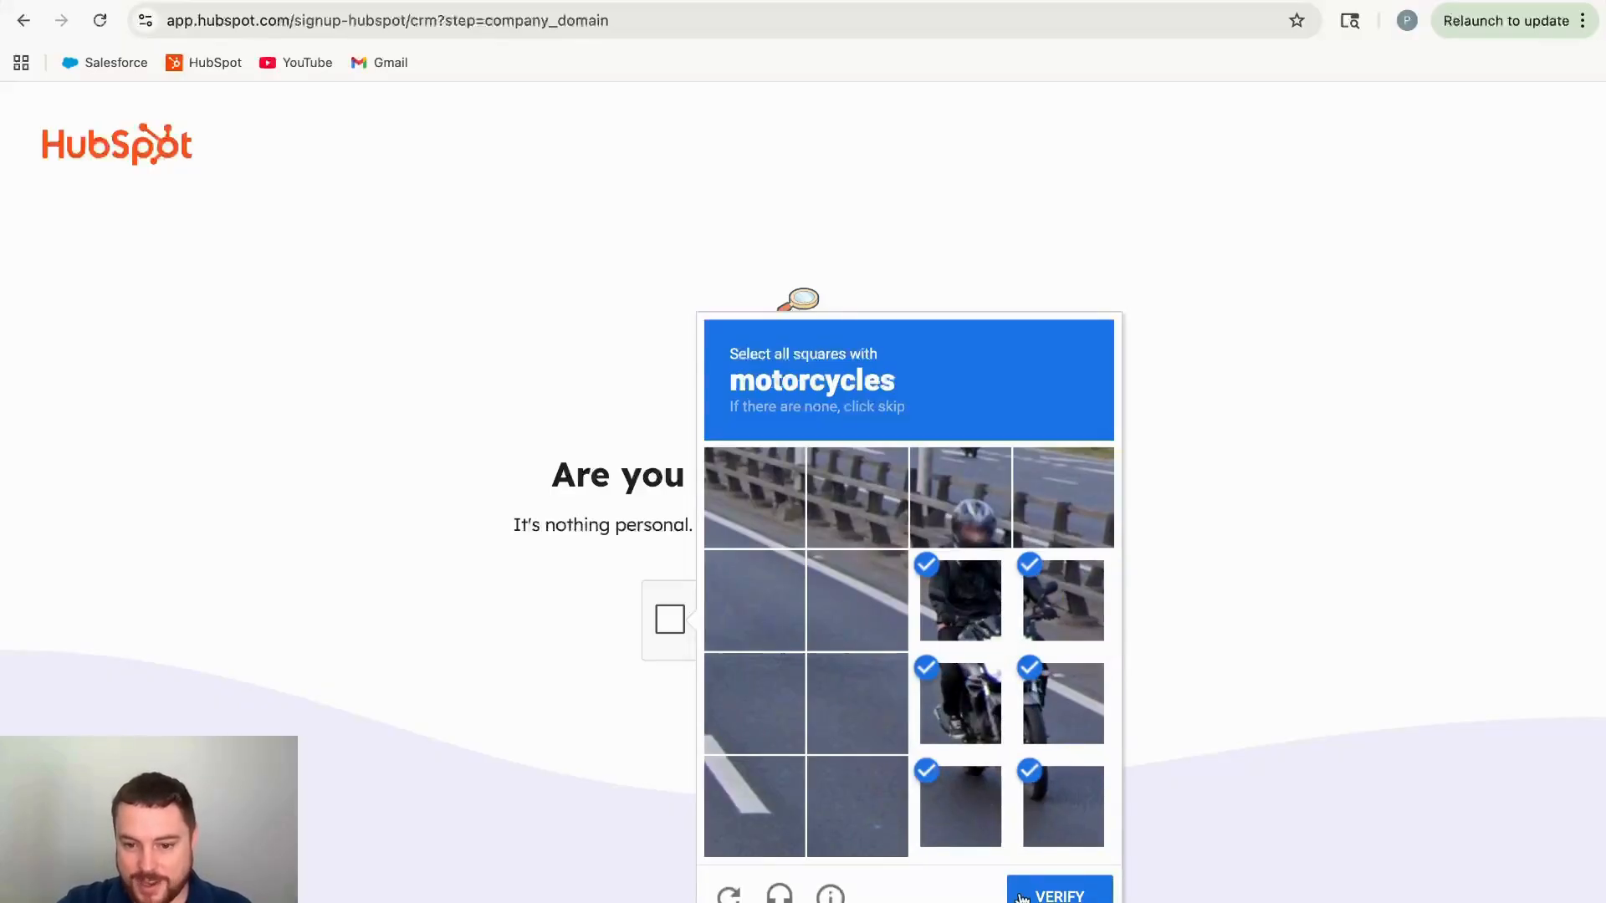
left_click(1053, 887)
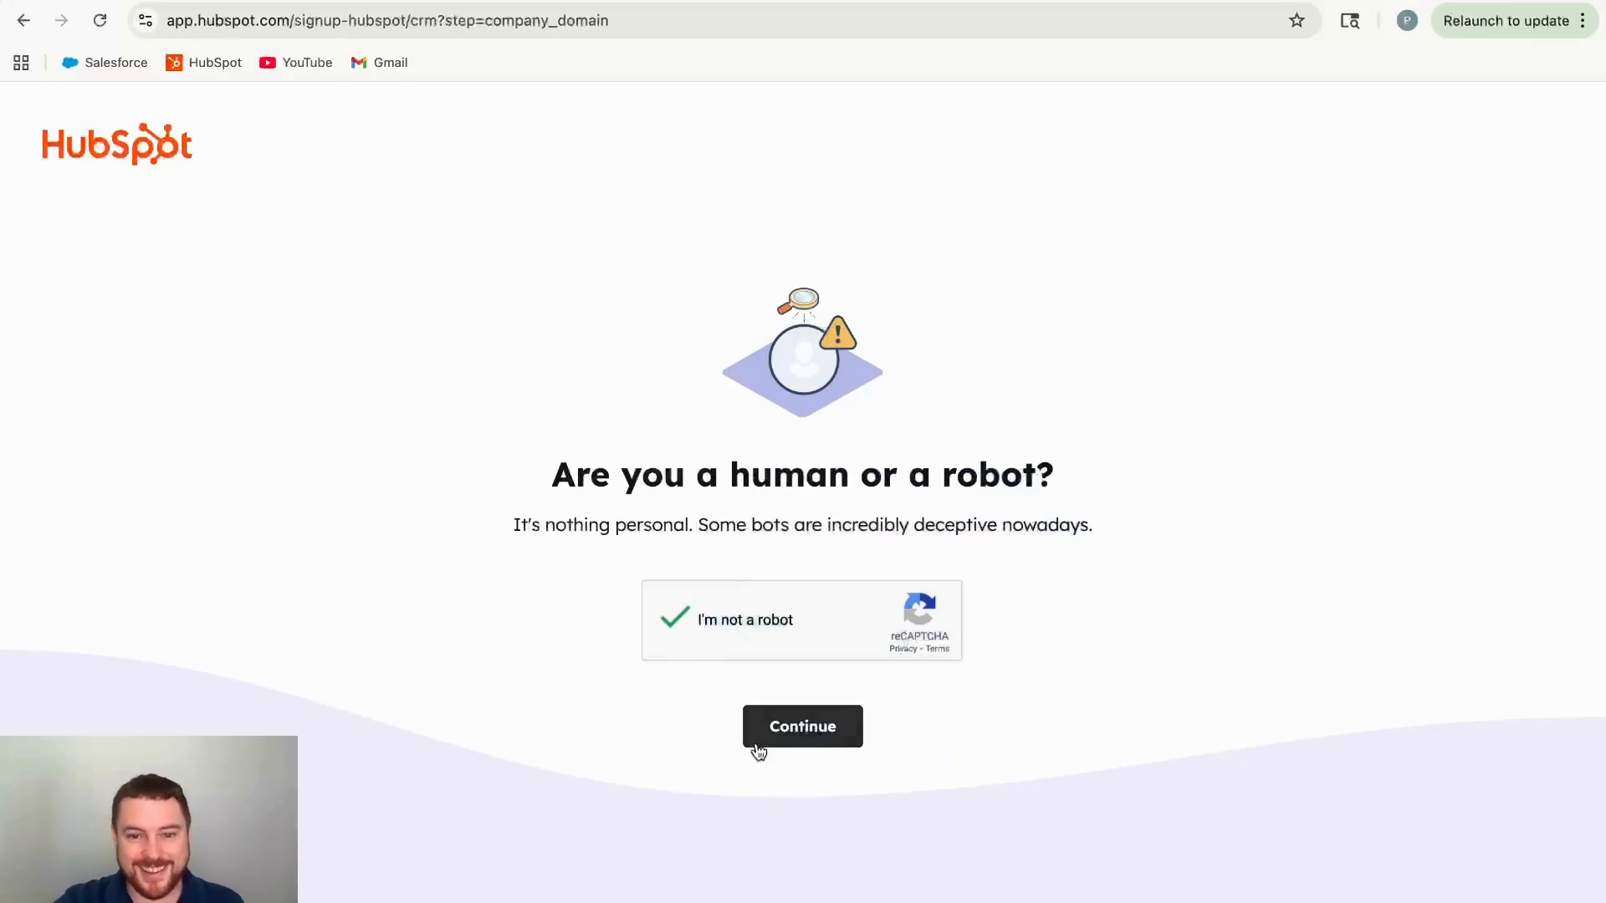
left_click(779, 730)
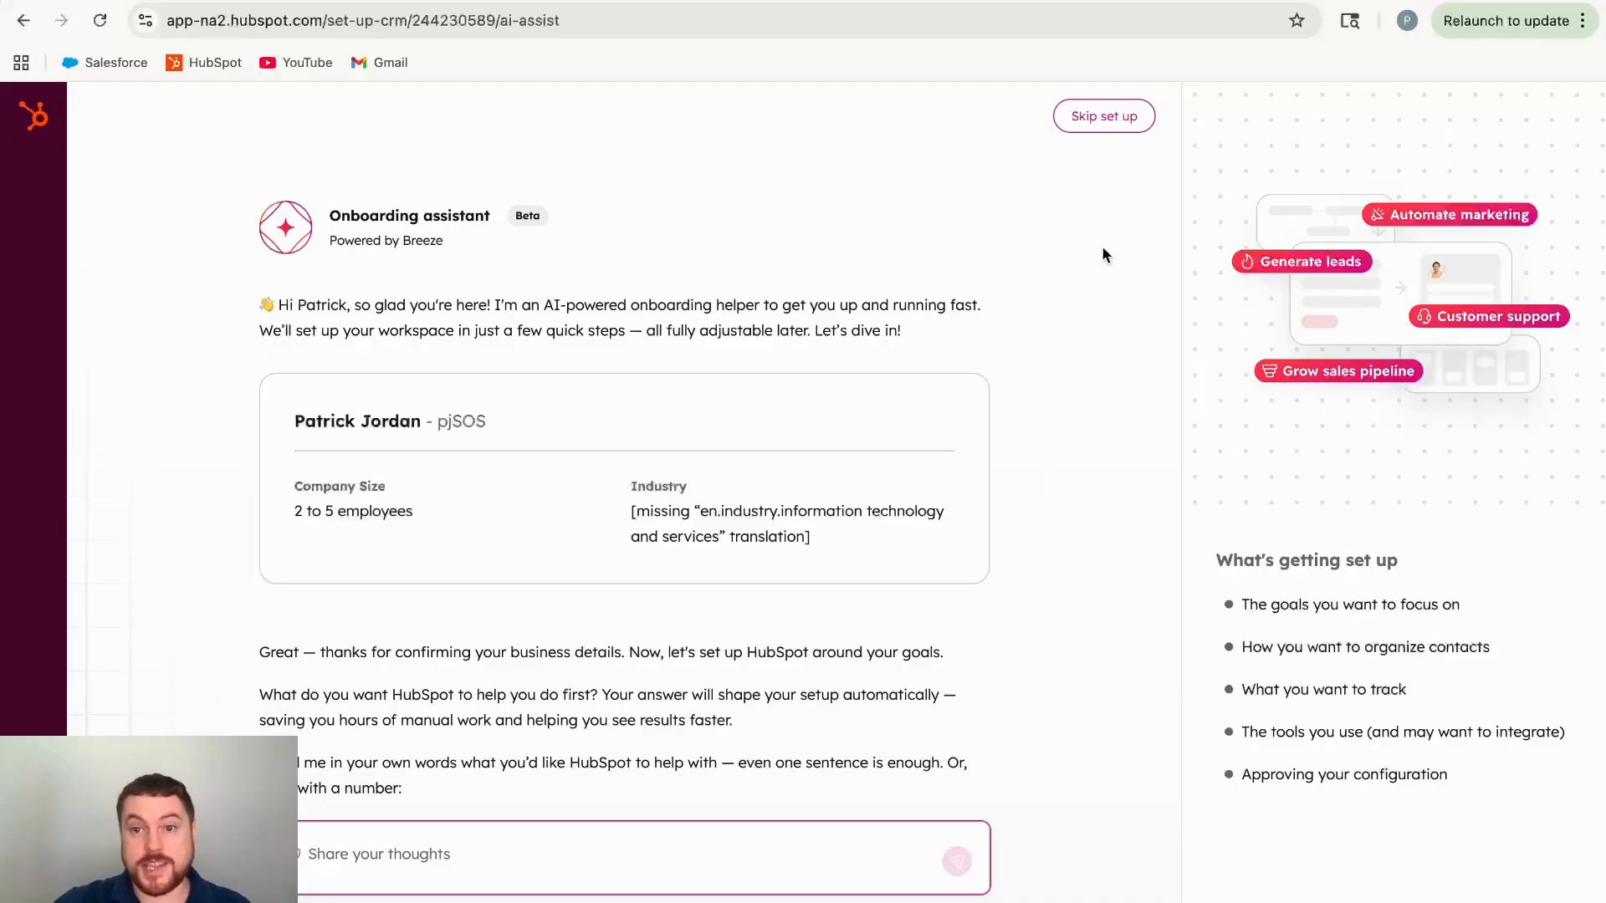
Skip the guided set up and start the manual setup with Automate marketing as the main goal
left_click(1119, 122)
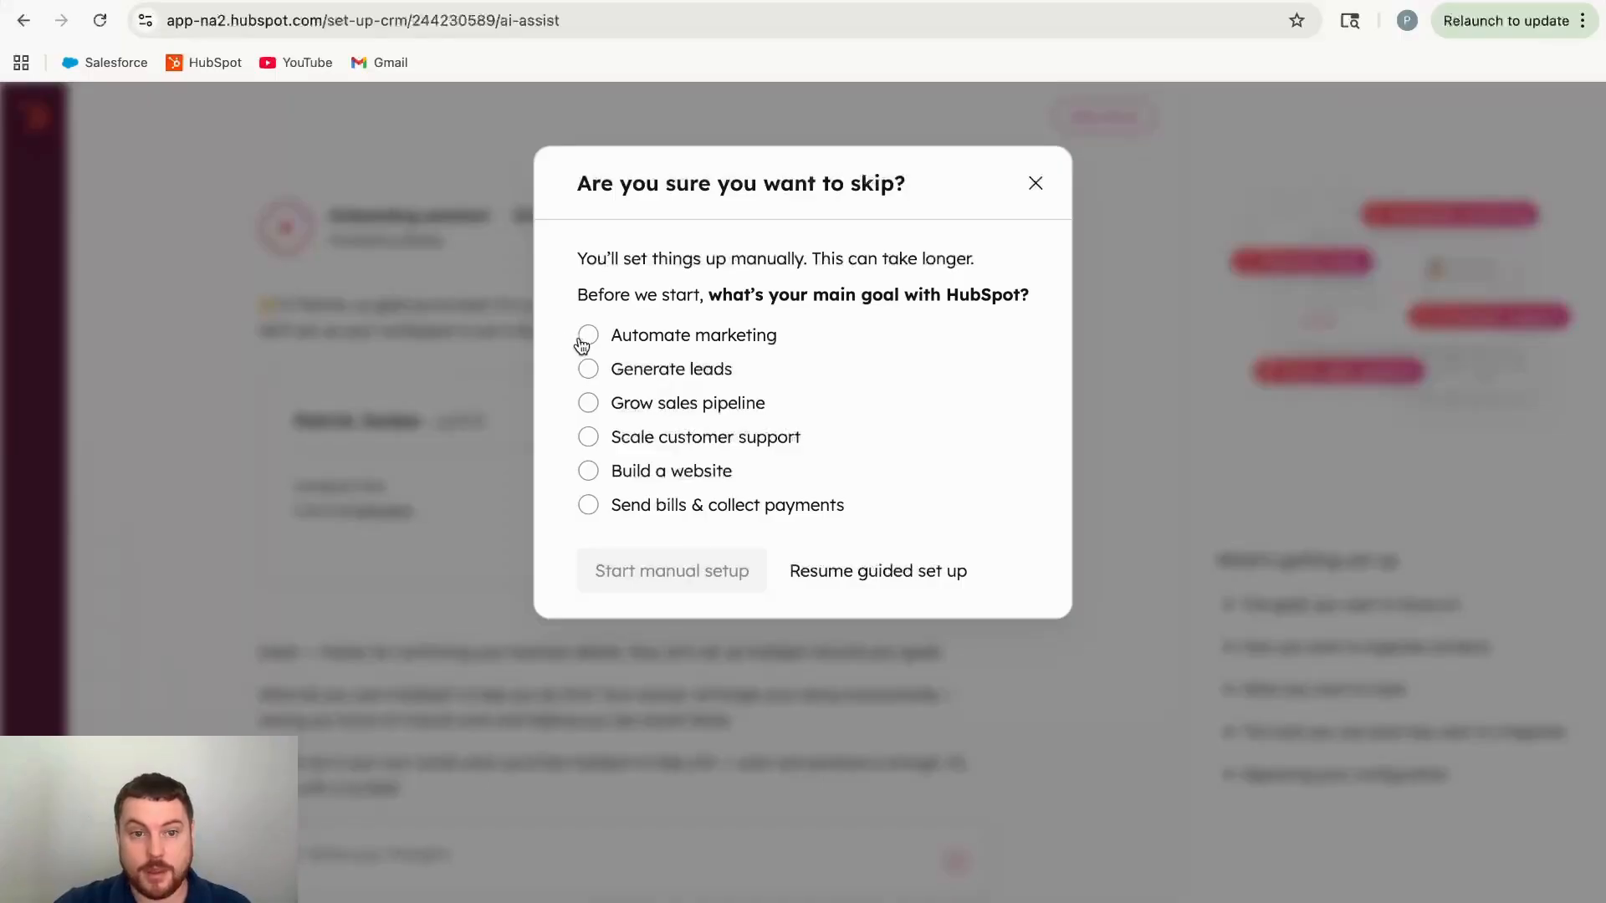
left_click(588, 336)
left_click(718, 586)
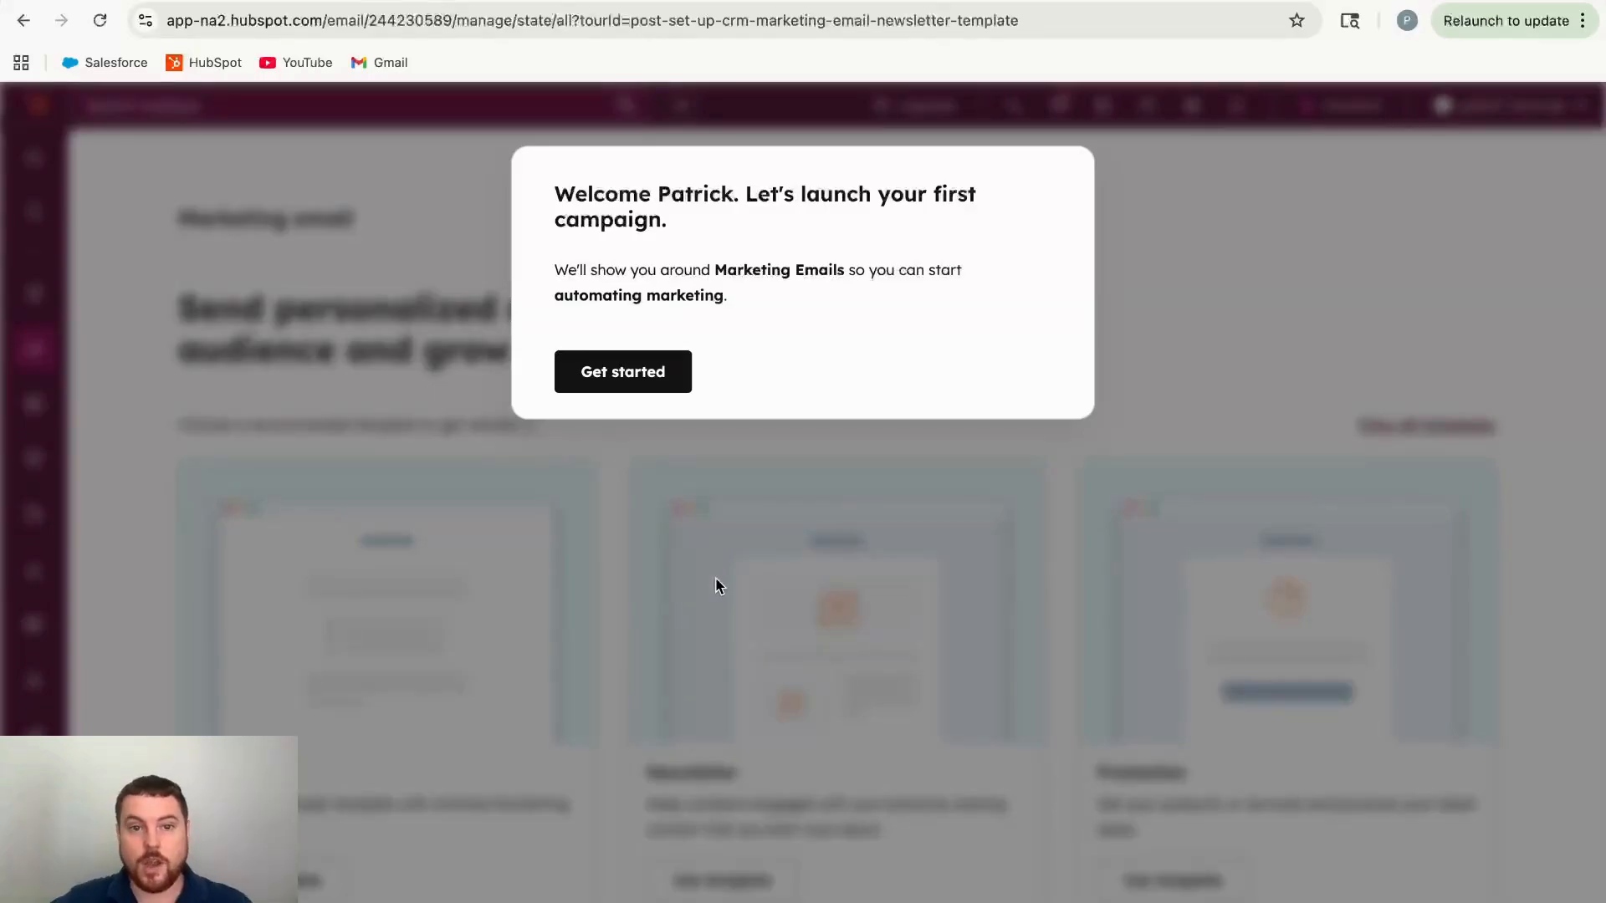
Open the Newsletter template through the marketing email tour, and go back to the user guide without its homepage pop-up
left_click(654, 387)
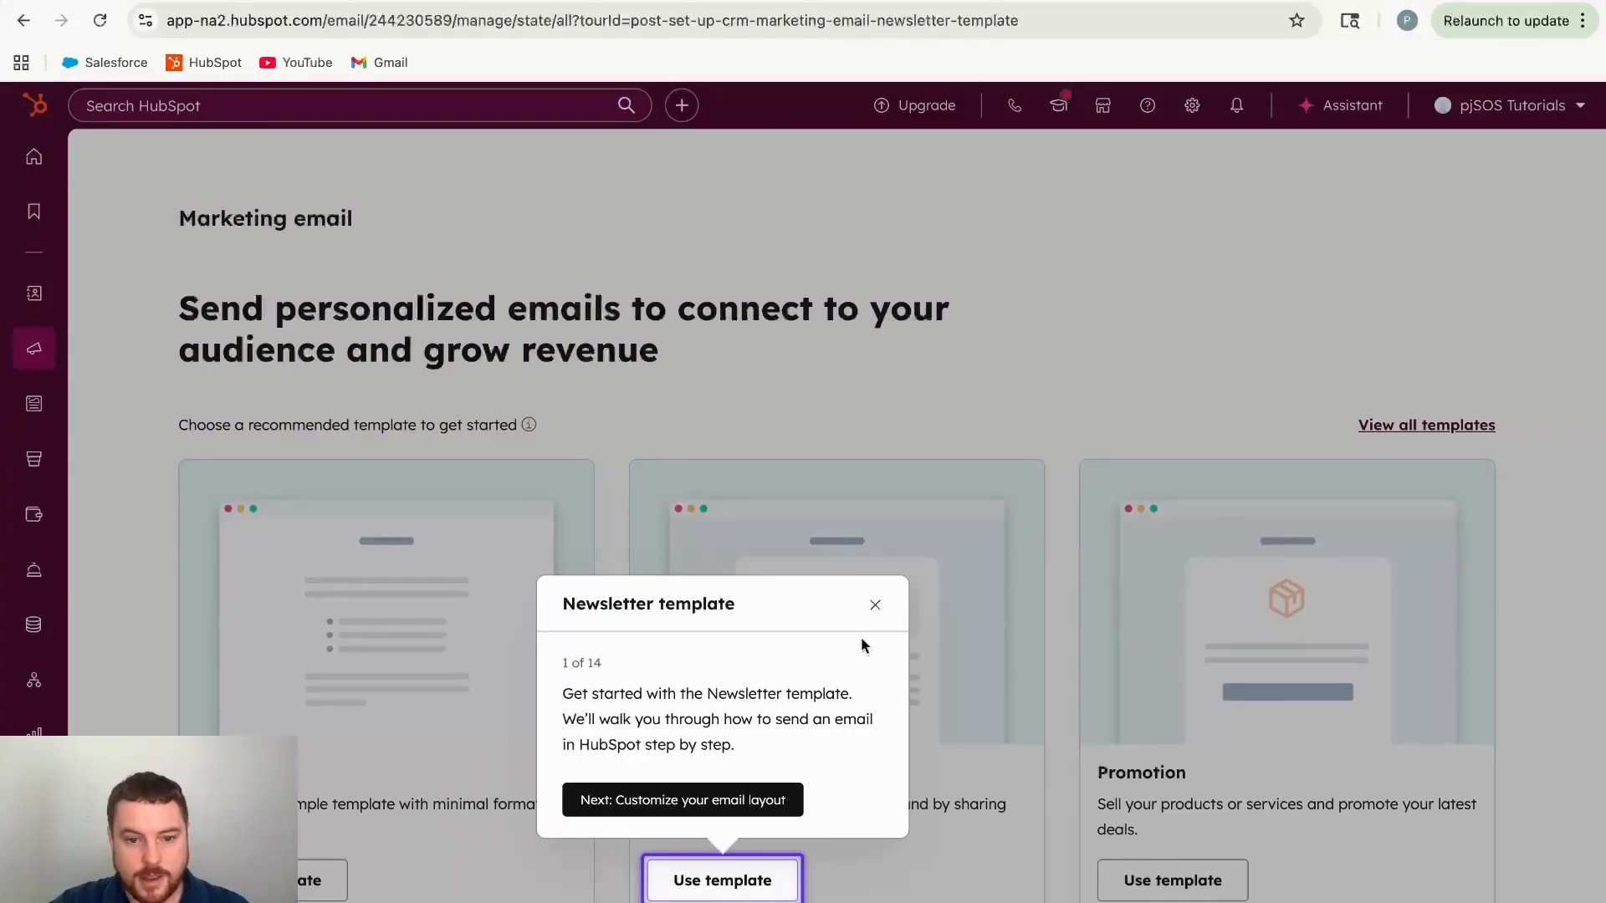
left_click(746, 797)
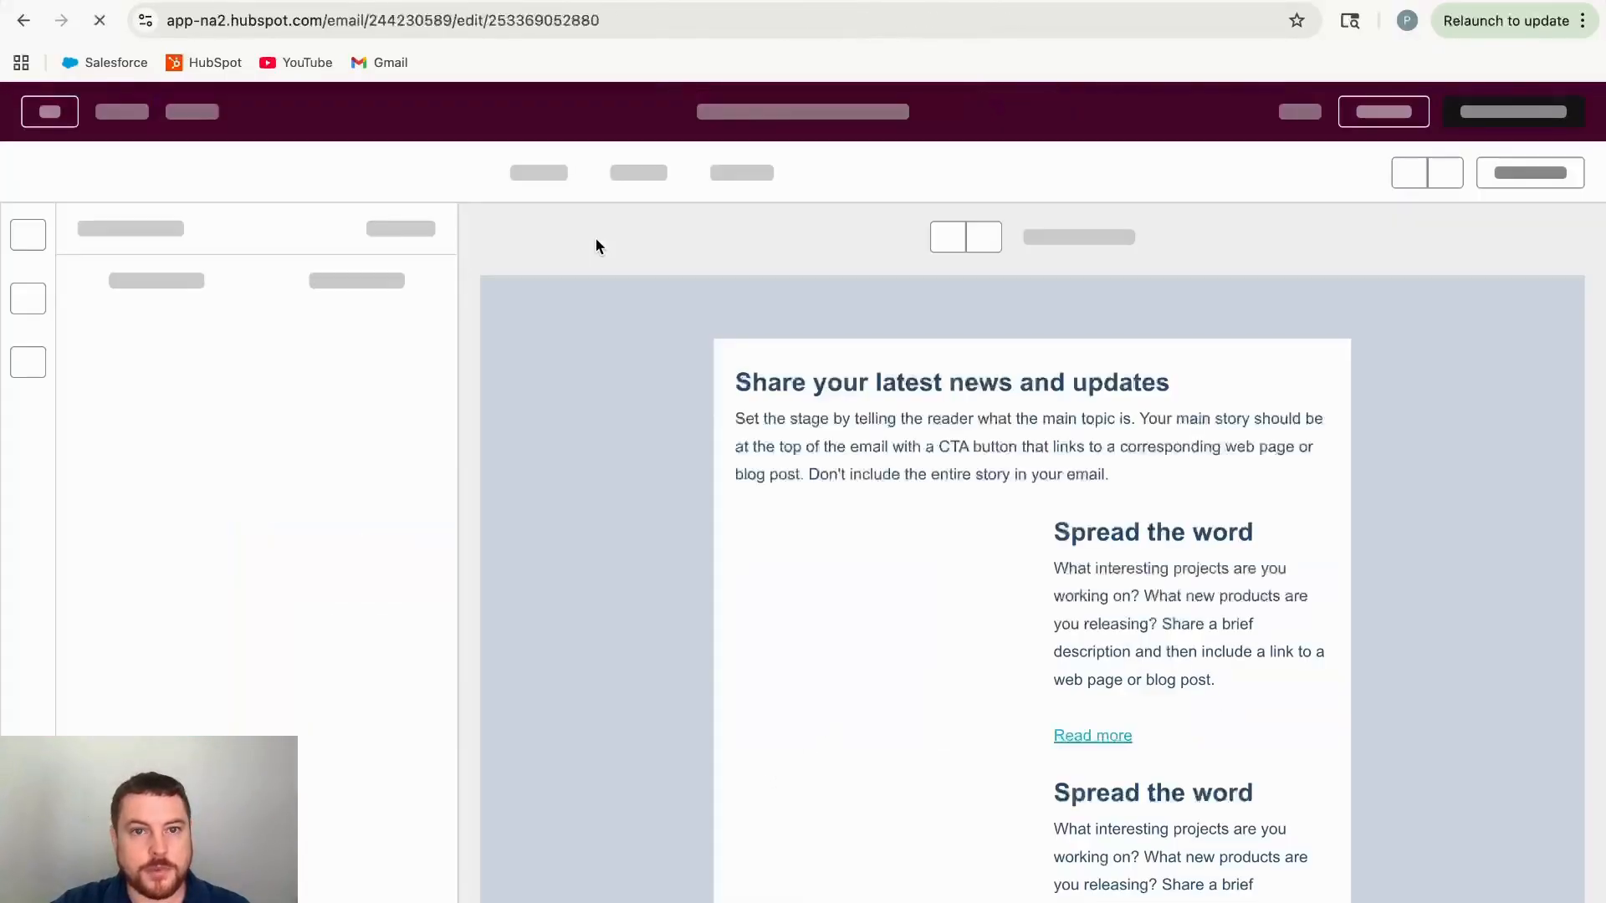
left_click(23, 20)
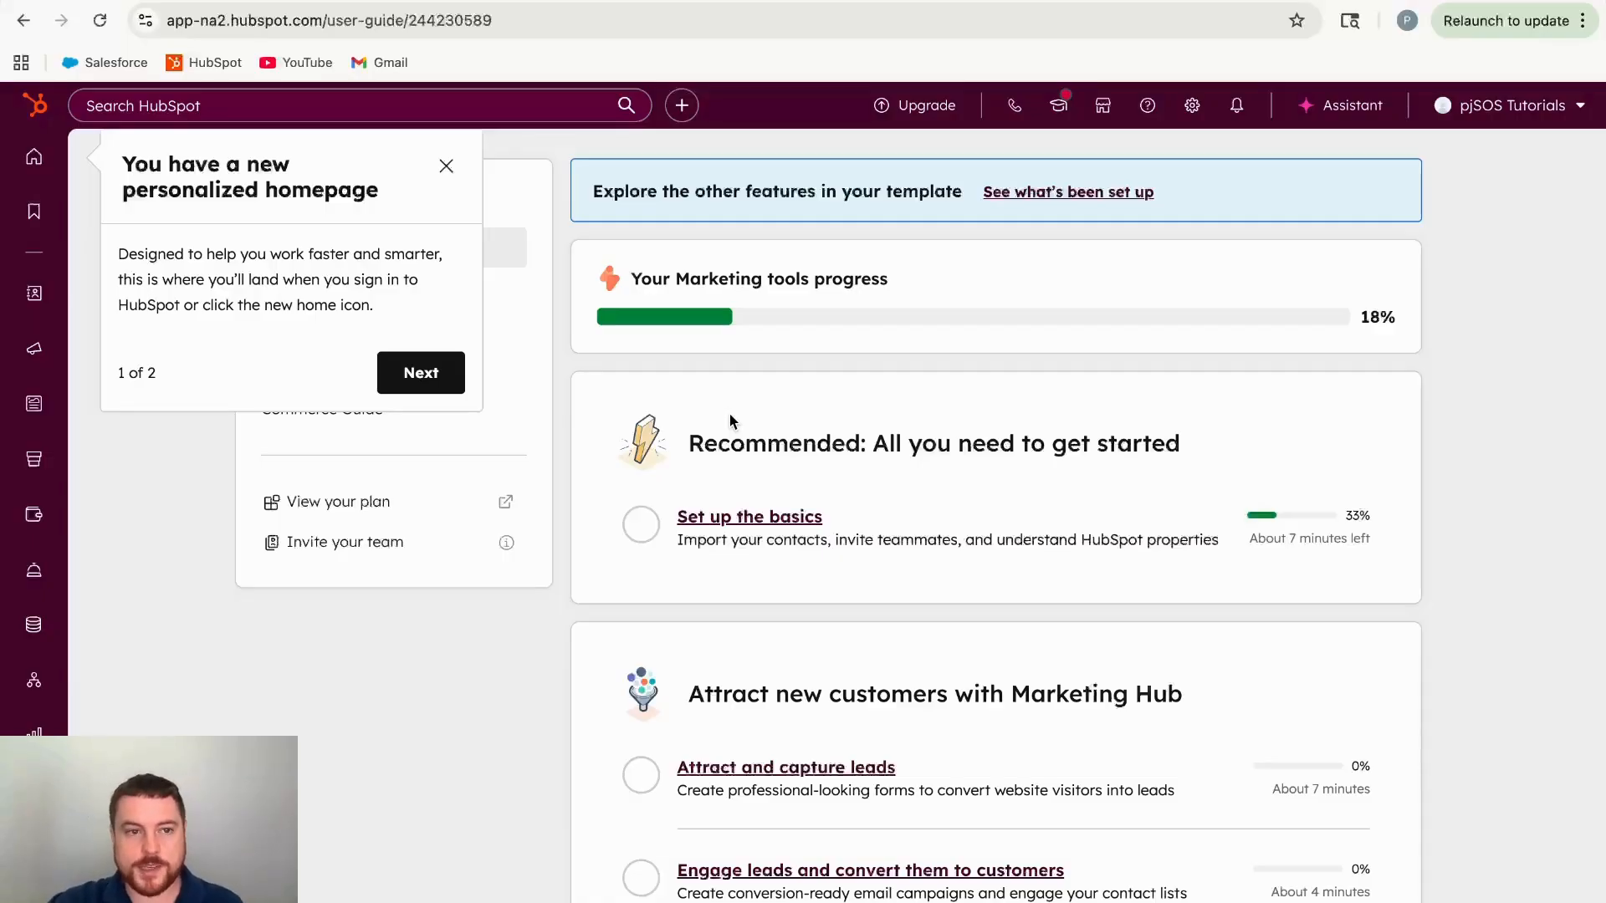
left_click(37, 115)
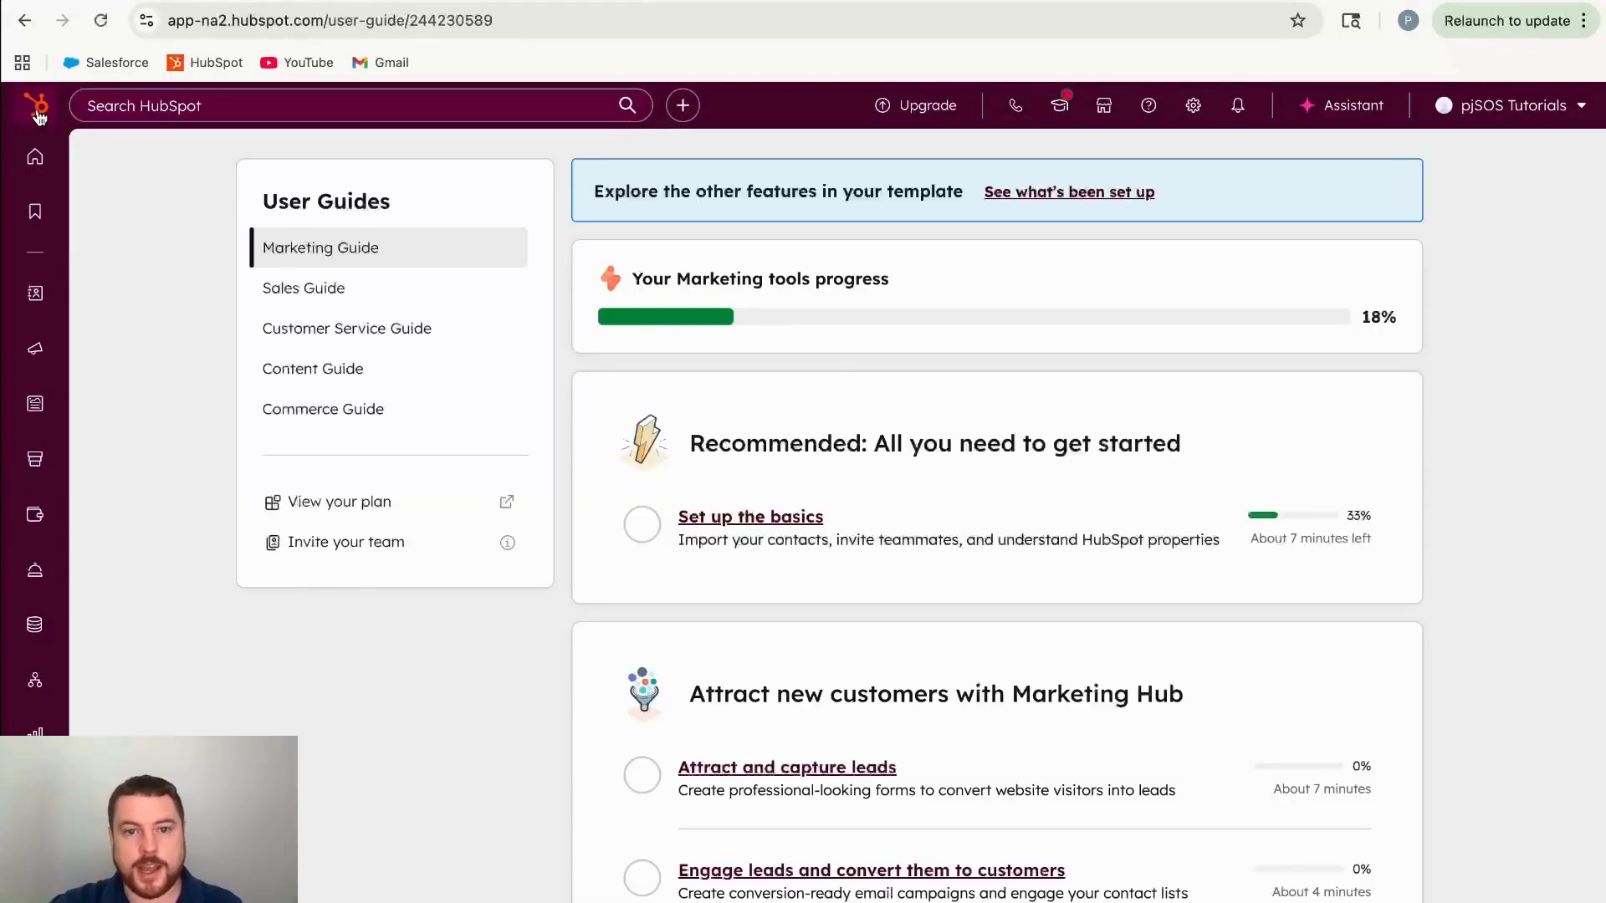